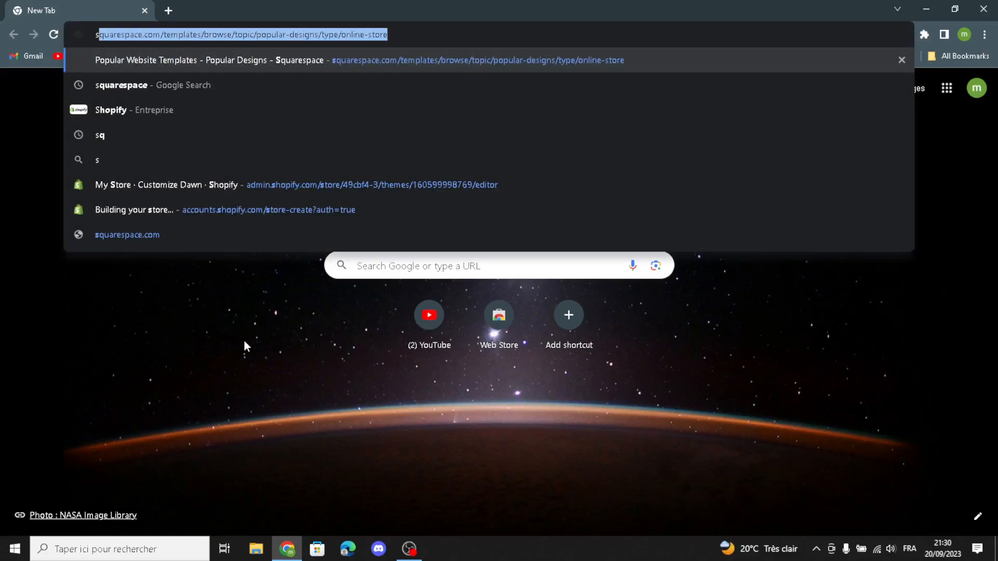
Step: Find the official Squarespace website through a Google search for "squarespace" and open its template gallery
left_click(191, 83)
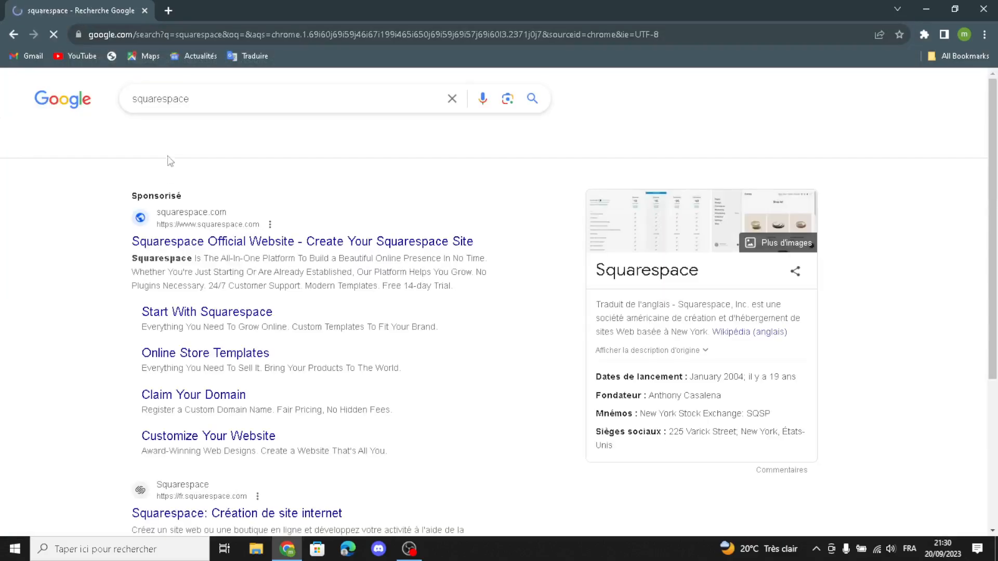
left_click(161, 242)
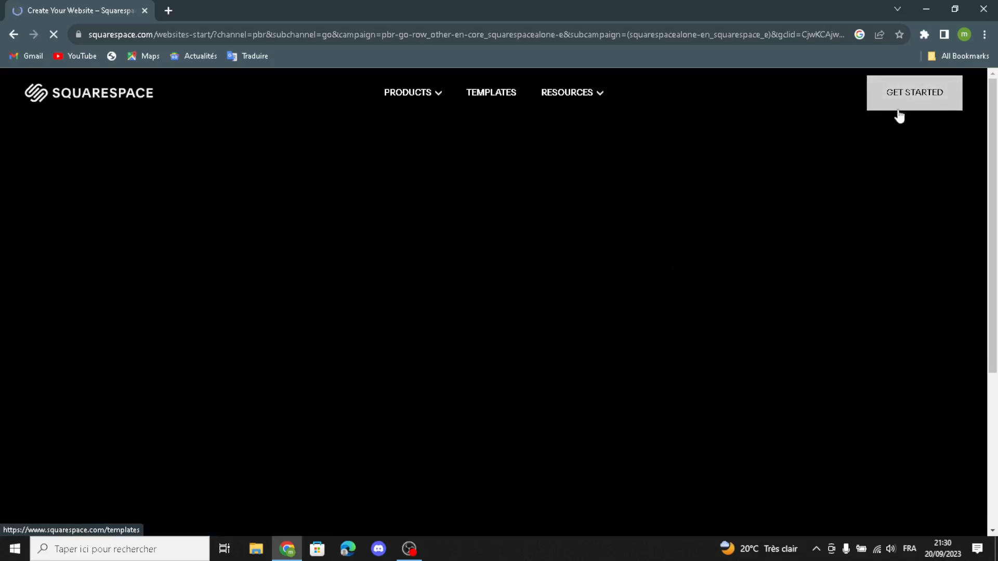
scroll(284, 246, "down", 3)
scroll(284, 246, "up", 3)
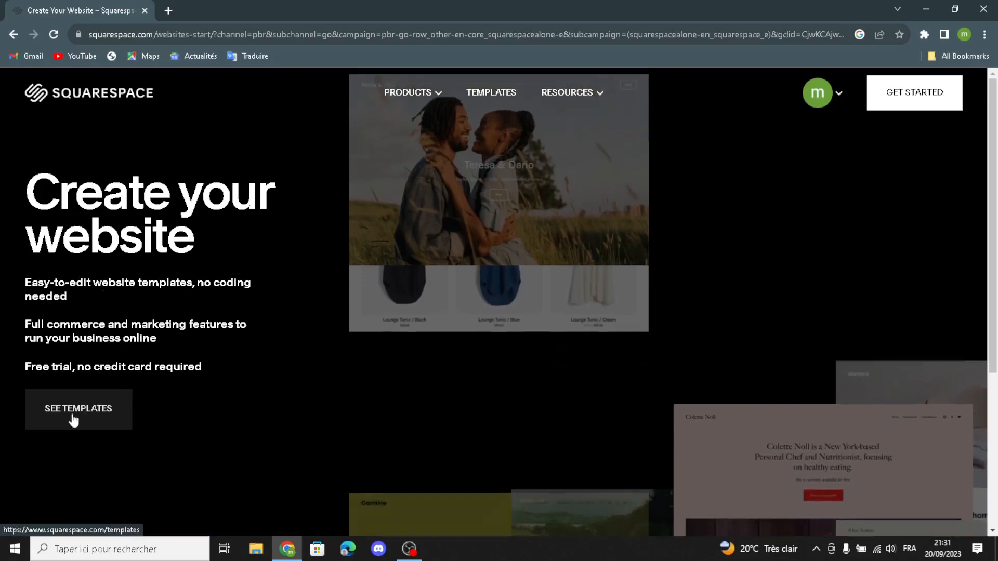
left_click(72, 415)
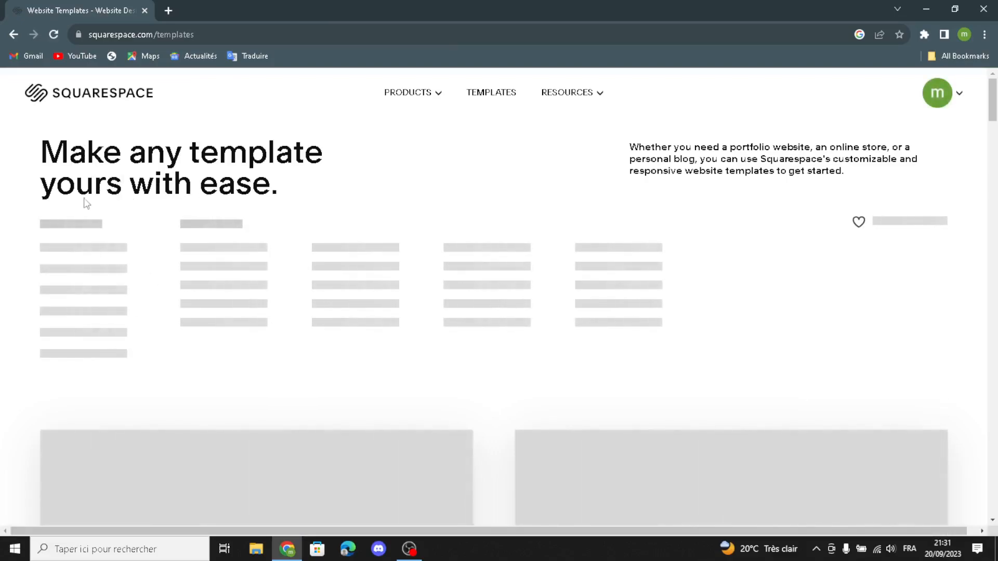
Step: Filter the templates by the types Online Store, Memberships, Courses and Services
left_click(46, 247)
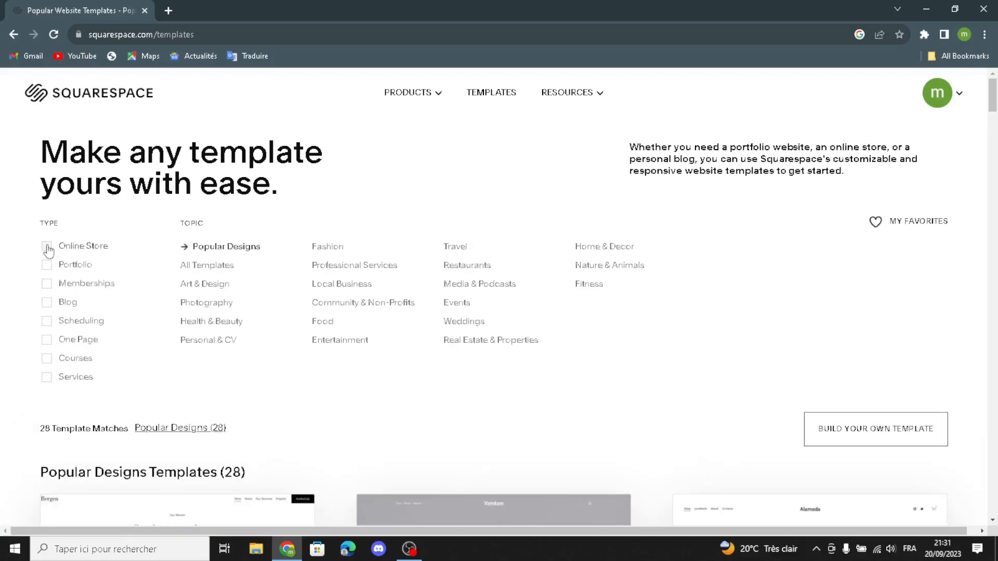
left_click(42, 285)
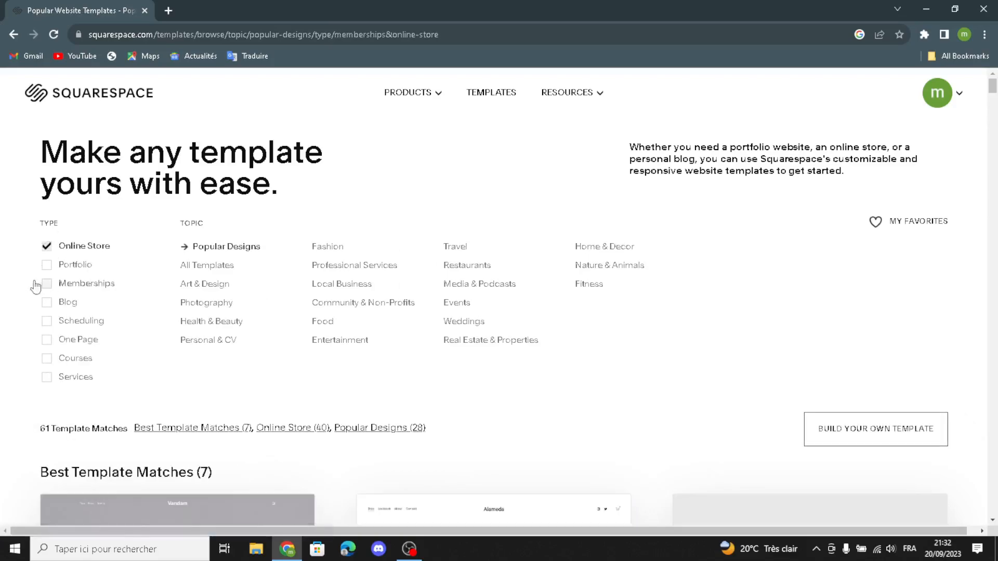
left_click(46, 362)
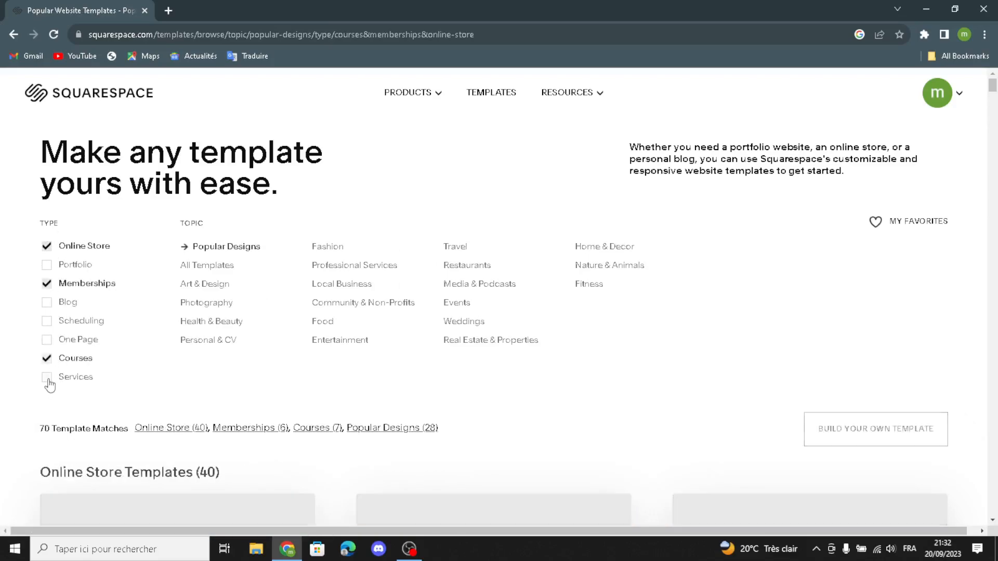
left_click(45, 383)
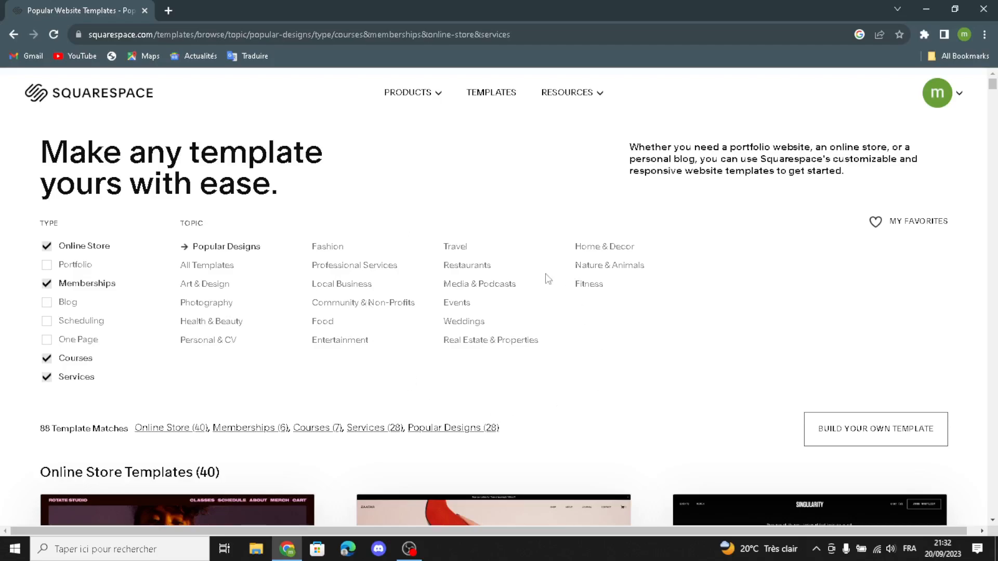
Step: Start building a custom template with Squarespace Blueprint instead of picking a ready-made one
scroll(669, 437, "down", 15)
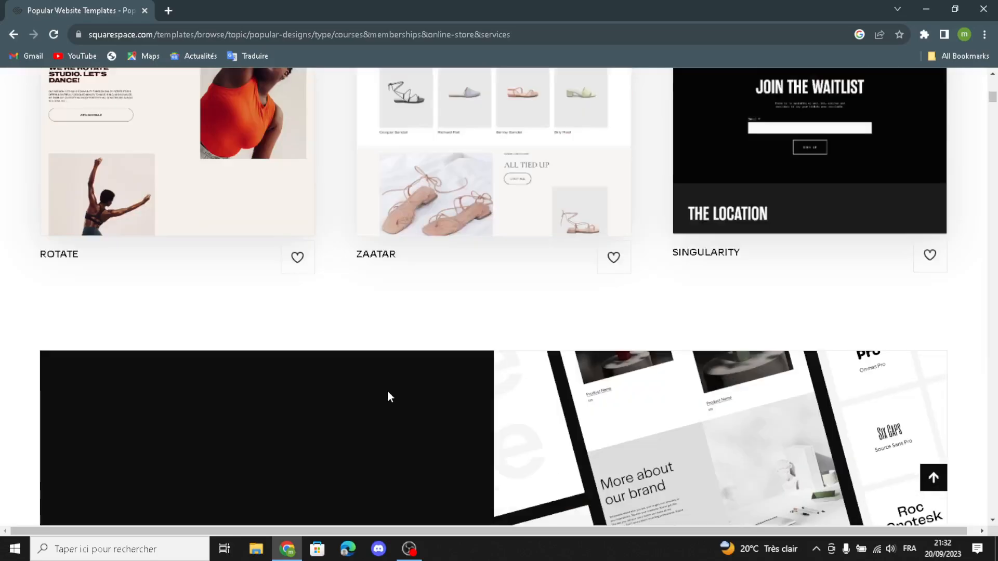
scroll(251, 392, "up", 4)
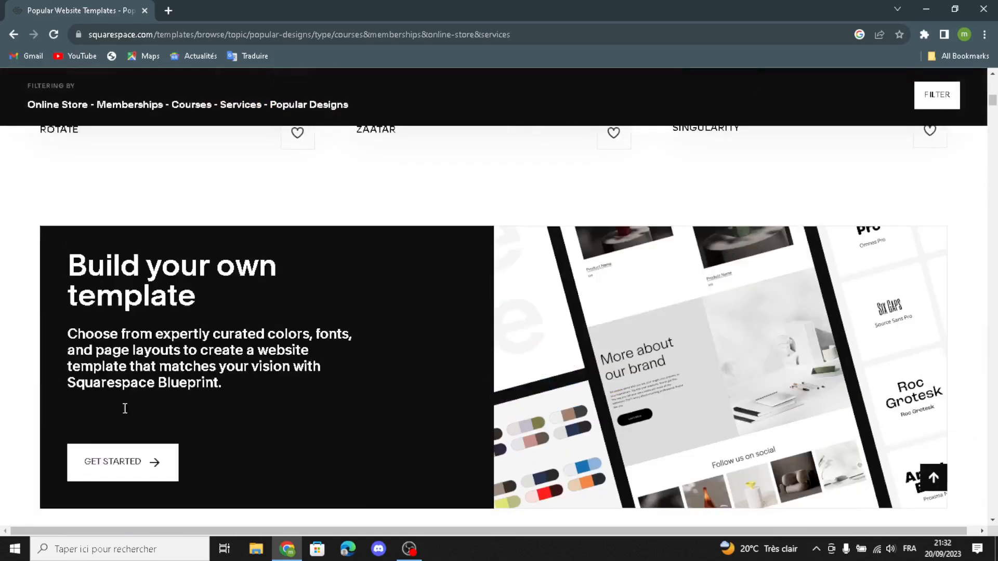
left_click(140, 470)
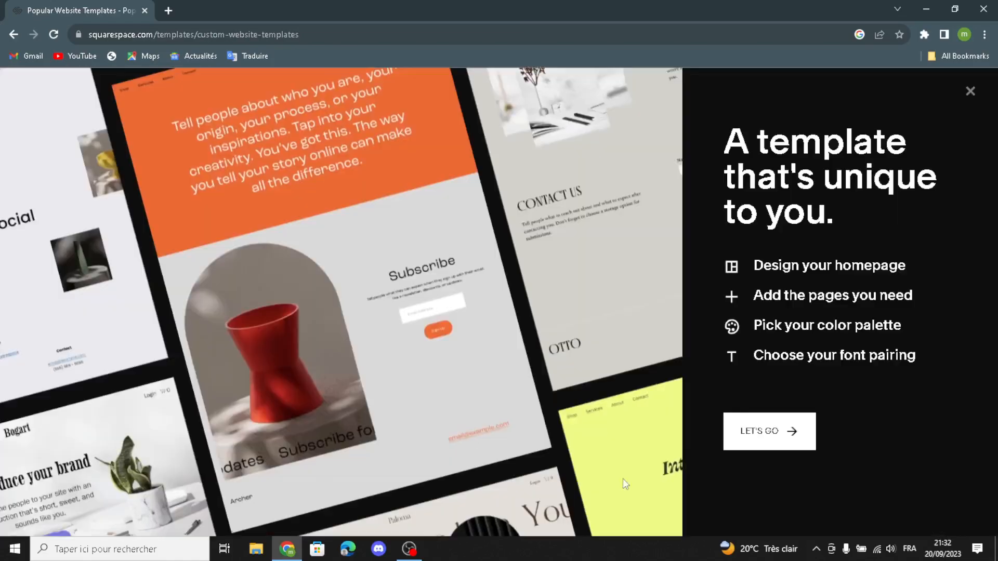
left_click(761, 434)
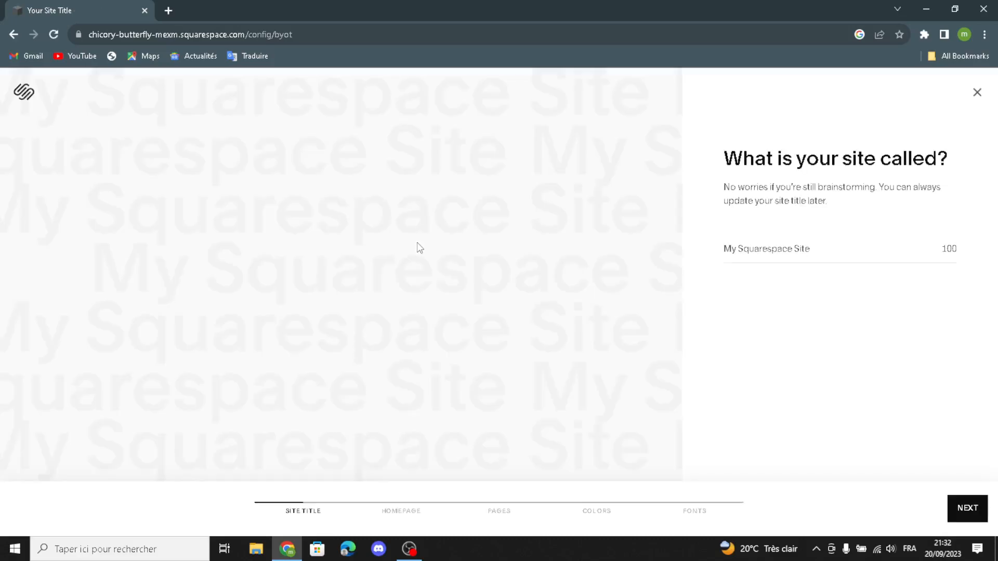
Step: Name the site SparkGear and continue to the homepage setup
left_click(747, 253)
type("SparkGear")
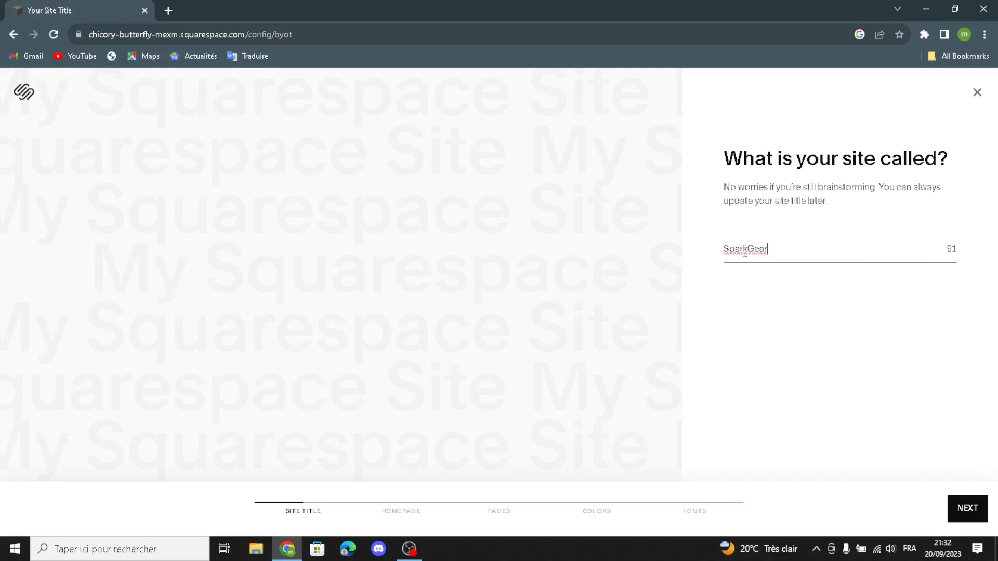
left_click(969, 509)
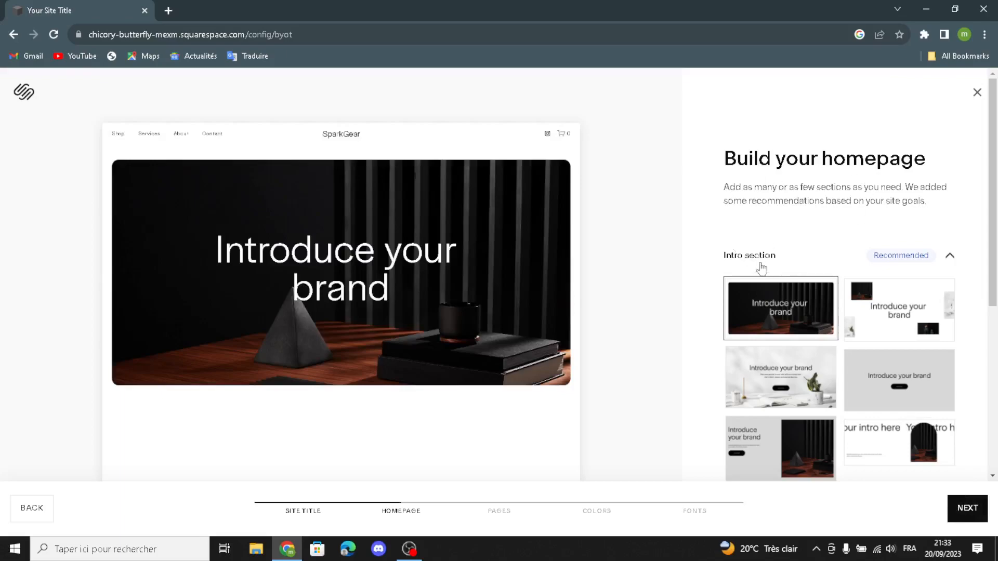
Step: Add homepage sections: the plain grey centred intro, the "Shop our product" arched-image products layout and the Services list with expandable entries
scroll(910, 322, "down", 2)
left_click(886, 242)
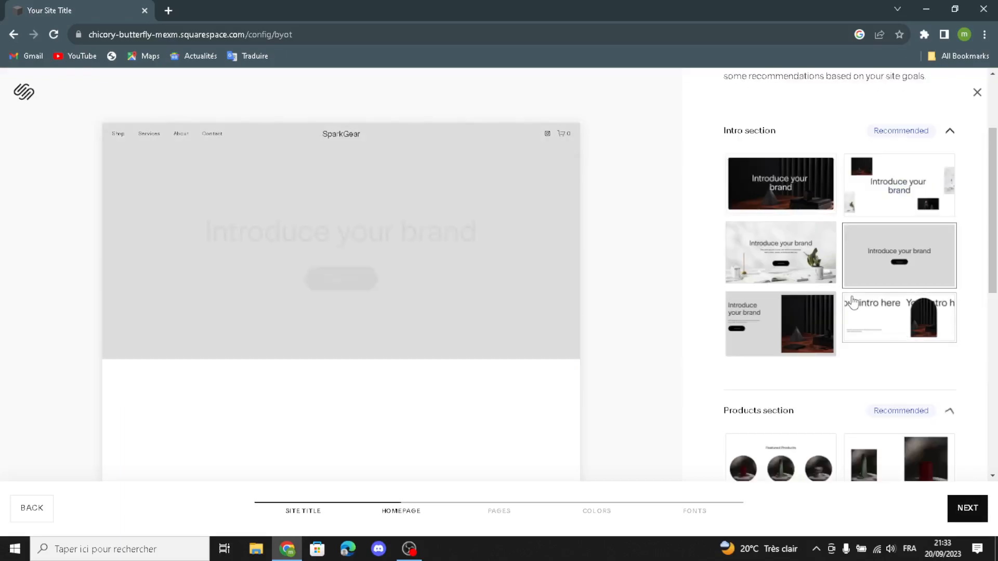
scroll(864, 318, "down", 3)
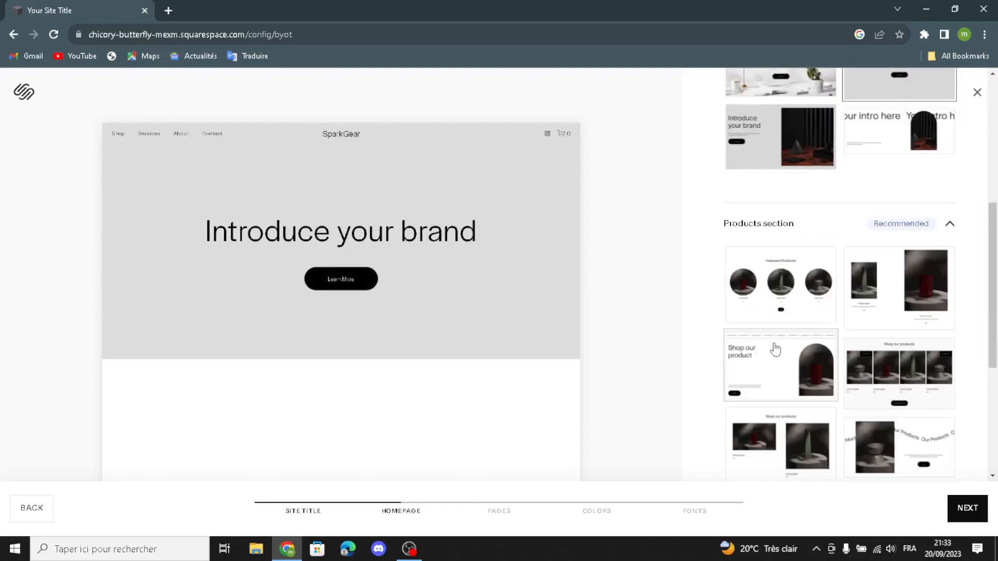
left_click(780, 372)
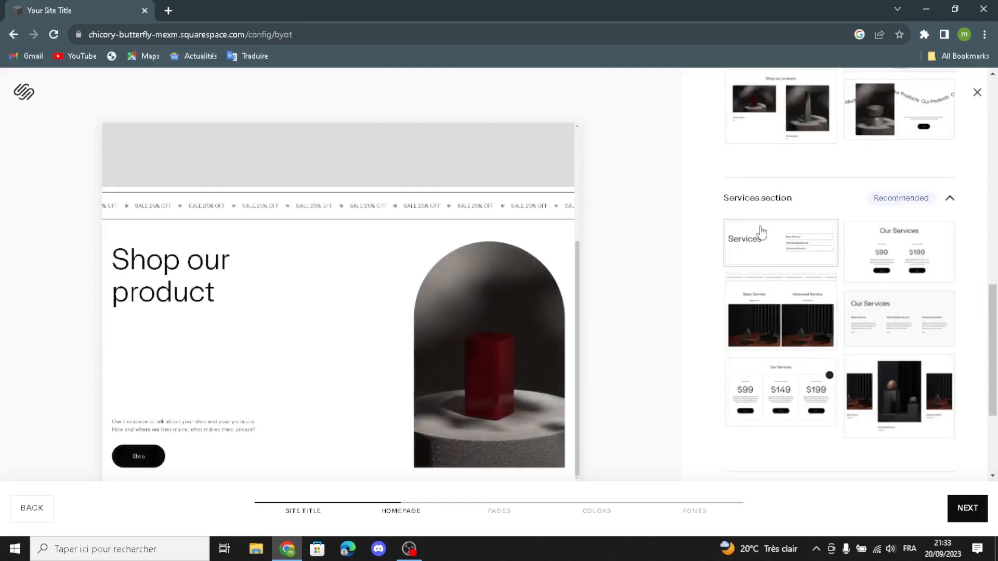
left_click(766, 254)
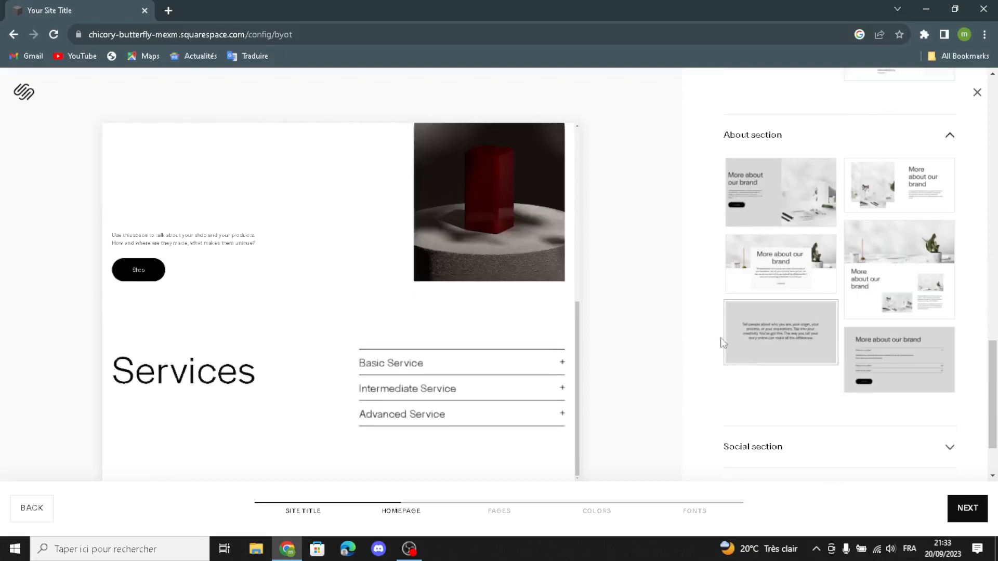
Step: Complete the homepage with the grey text-only About, simple "Follow us on social", arched-image Subscribe form and three-column Location, Hours and Contact footer sections
left_click(769, 345)
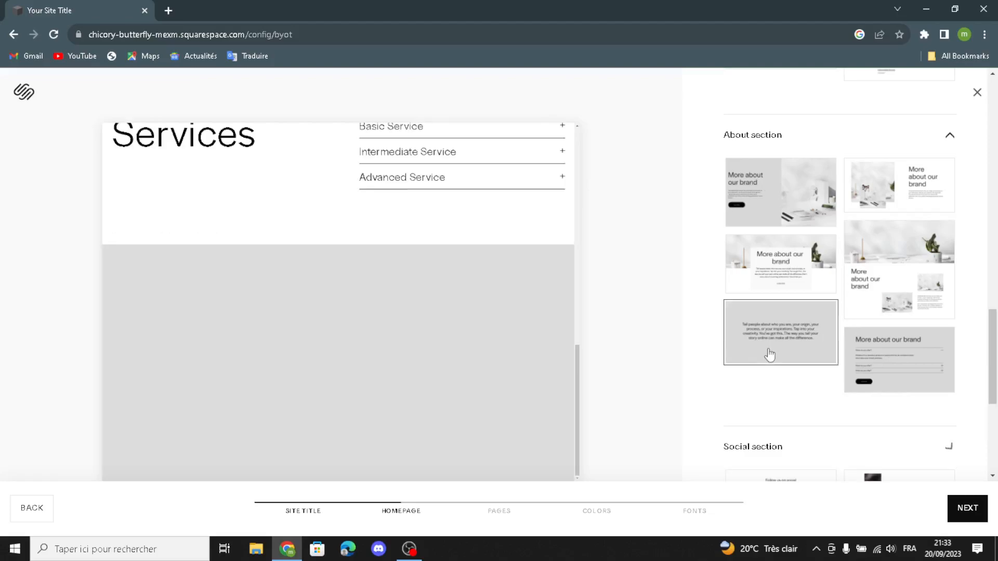
left_click(779, 309)
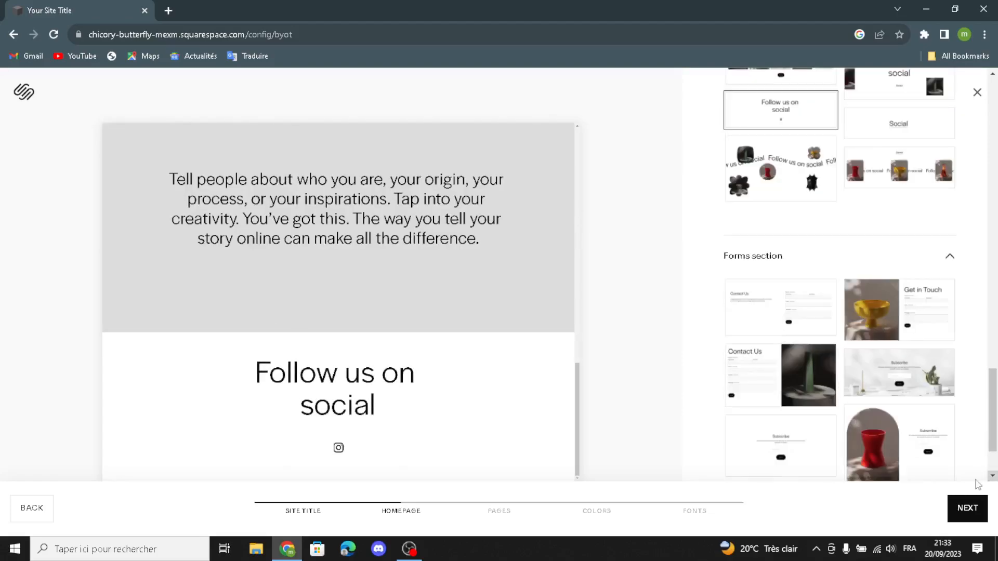
left_click(879, 441)
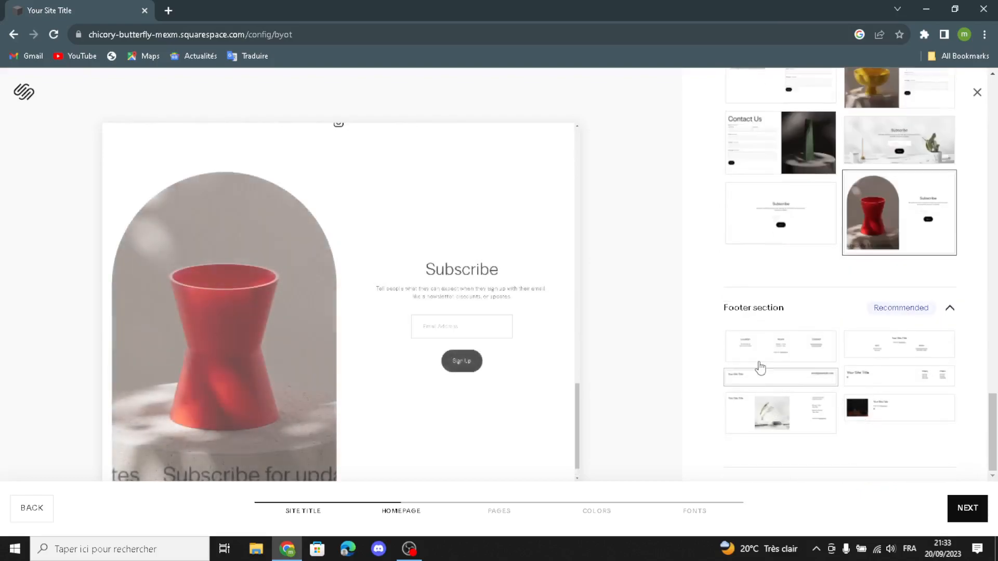
left_click(762, 356)
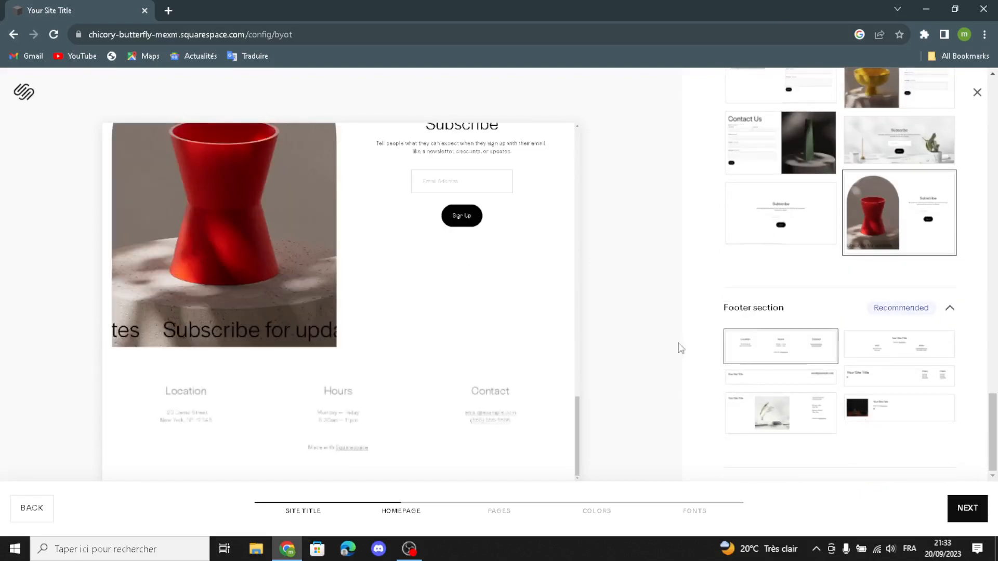
left_click(966, 509)
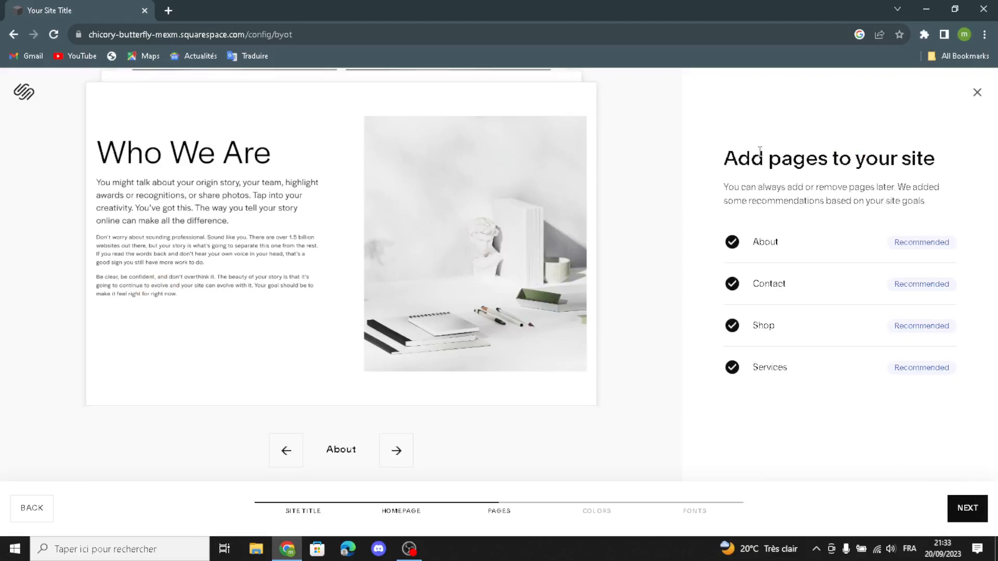
Step: Keep the recommended About, Contact, Shop and Services pages and apply the light grey, navy and black monochromatic color palette
left_click(971, 512)
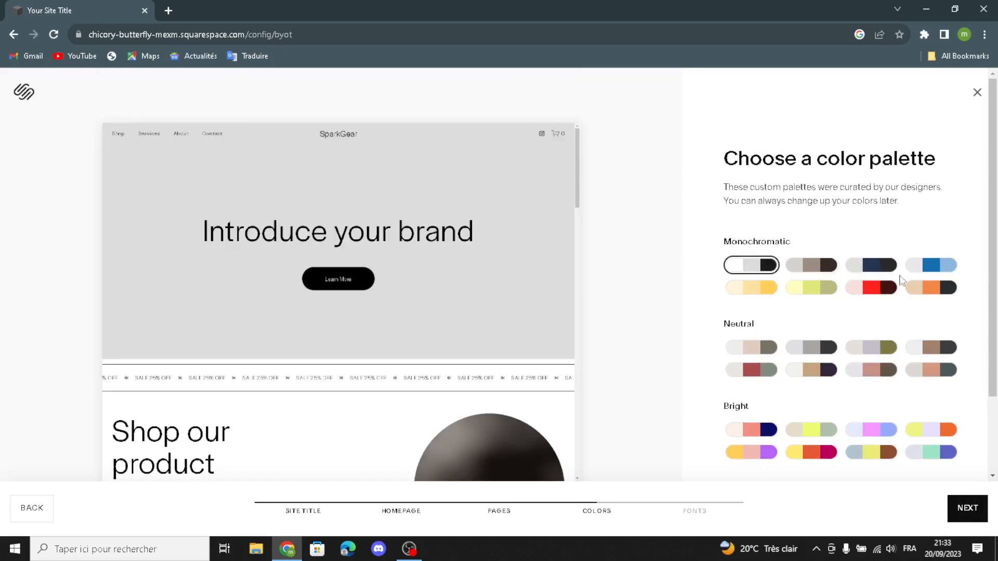
left_click(867, 266)
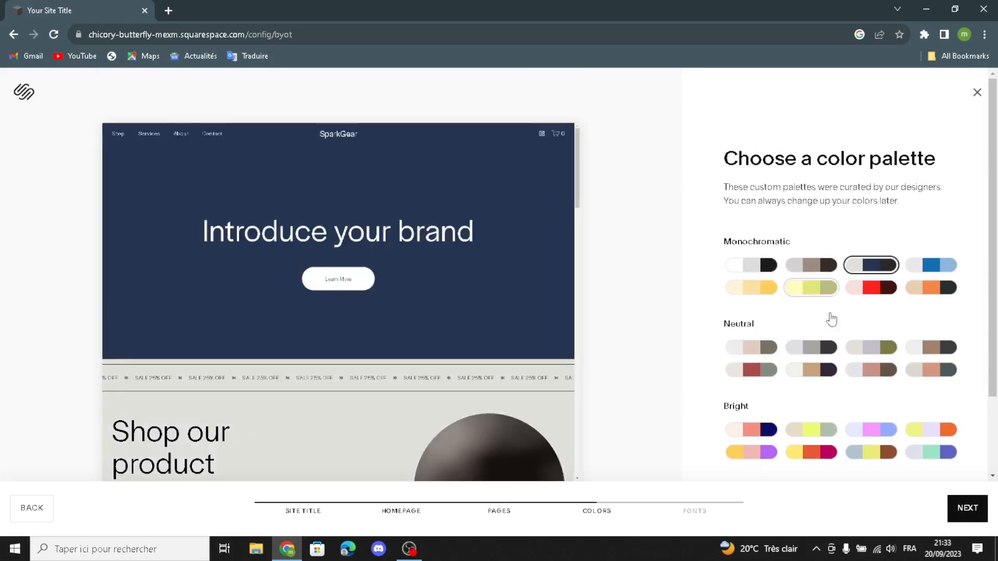
left_click(967, 508)
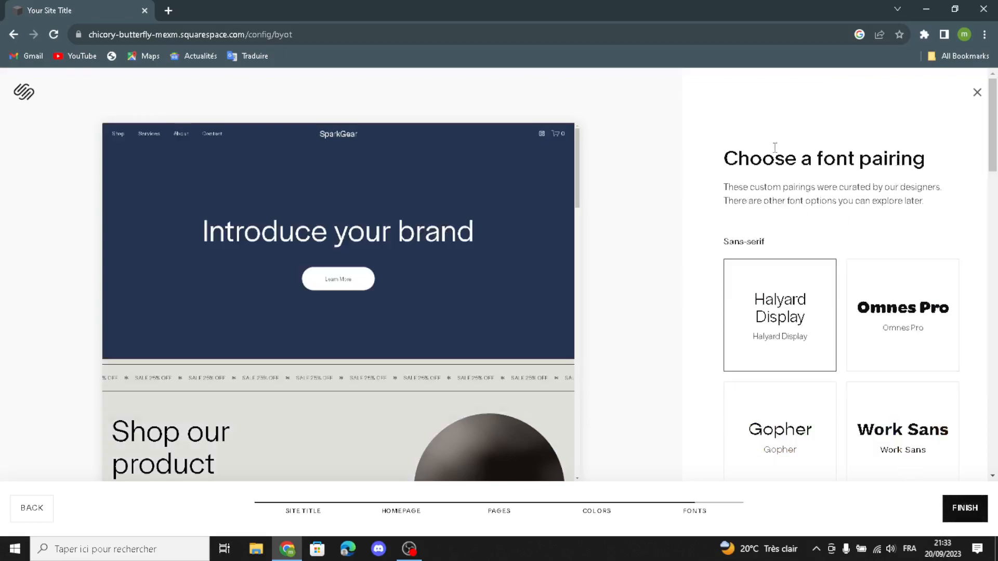
Step: Finish the template with the Work Sans font pairing and skip the Squarespace AI text personalization
left_click(892, 416)
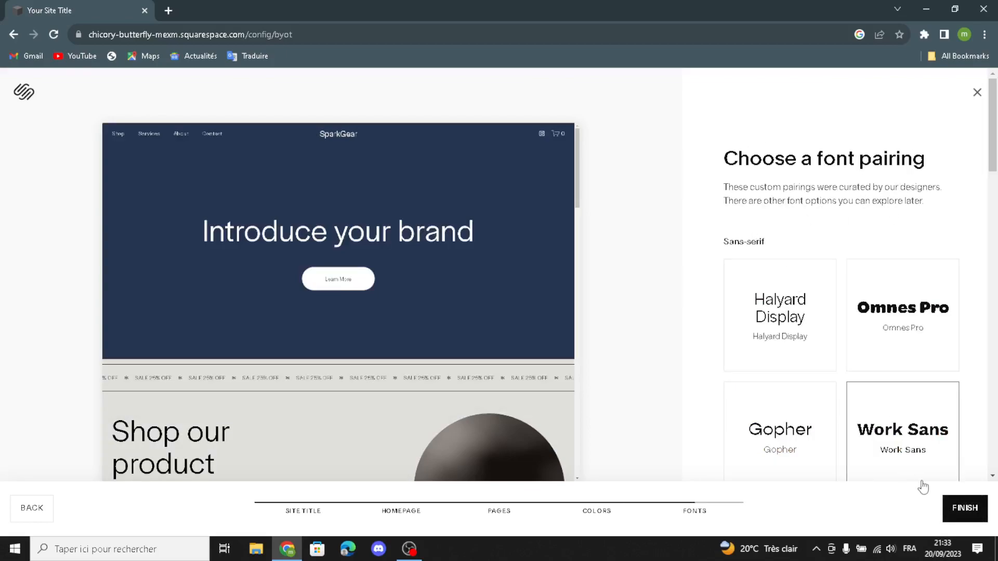
left_click(936, 516)
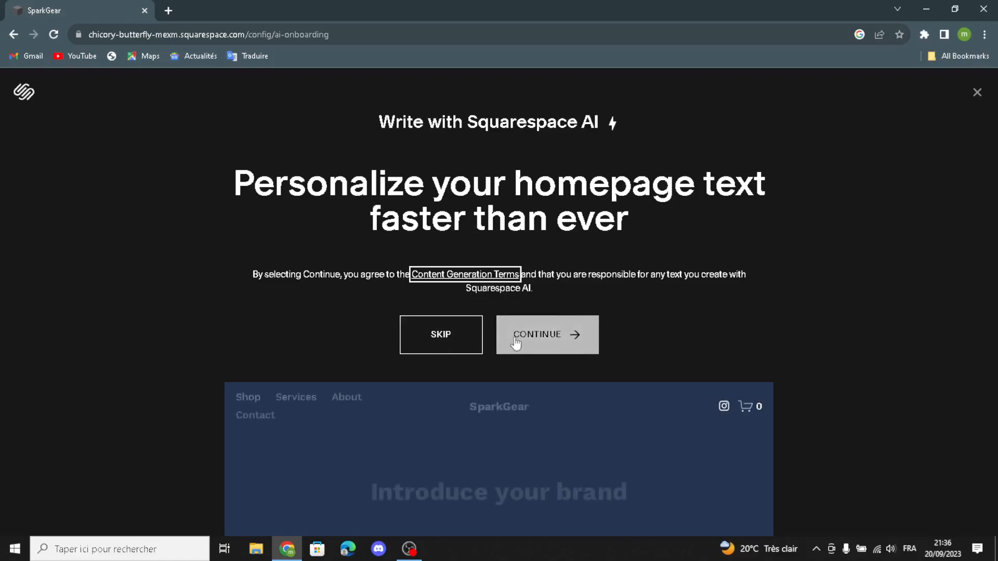
left_click(443, 337)
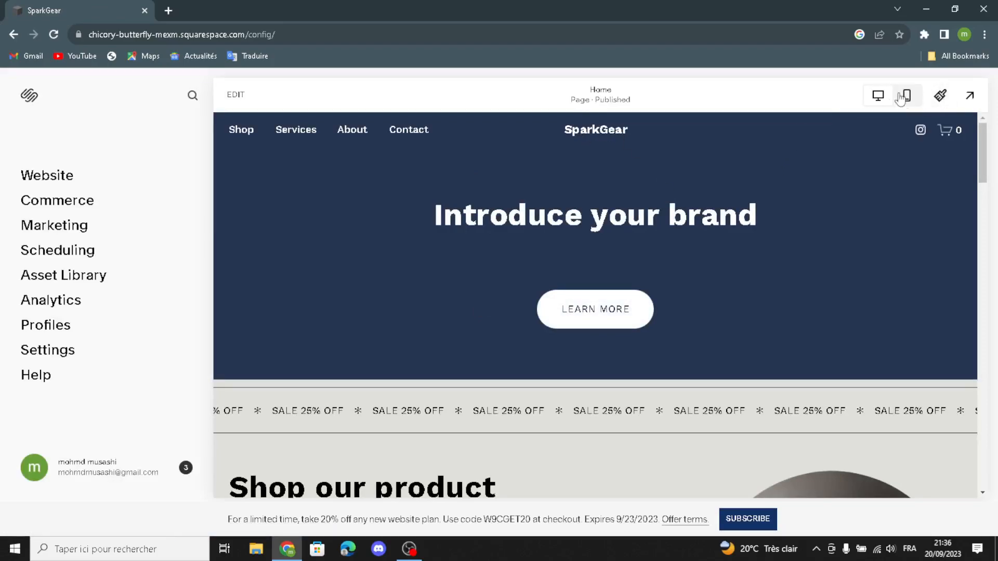
Step: Look over the whole generated homepage and switch its preview to the mobile view
scroll(801, 260, "down", 8)
scroll(798, 278, "up", 8)
left_click(907, 95)
Step: Examine the font pack, base size and global text styles in the site's font style settings
left_click(939, 97)
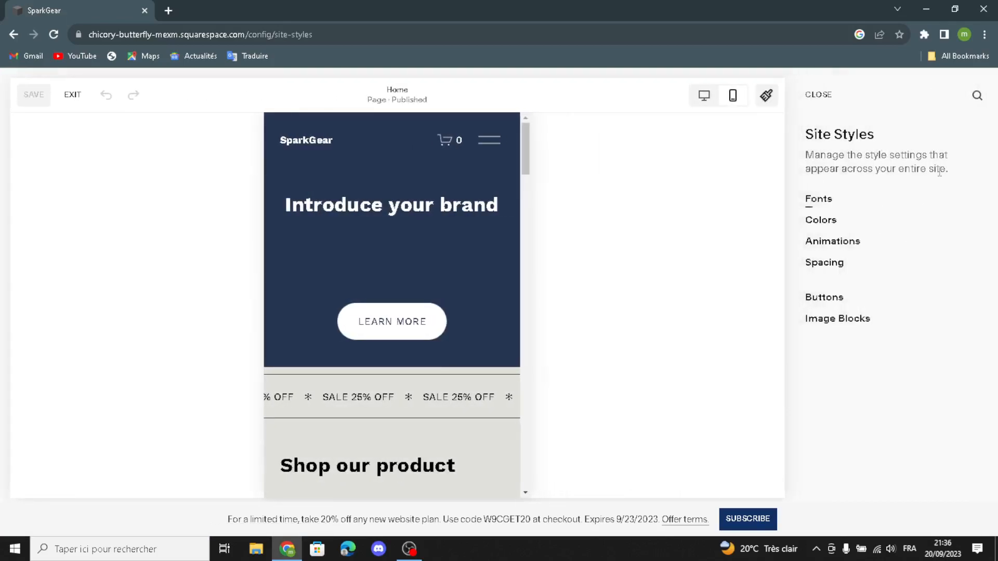
left_click(815, 200)
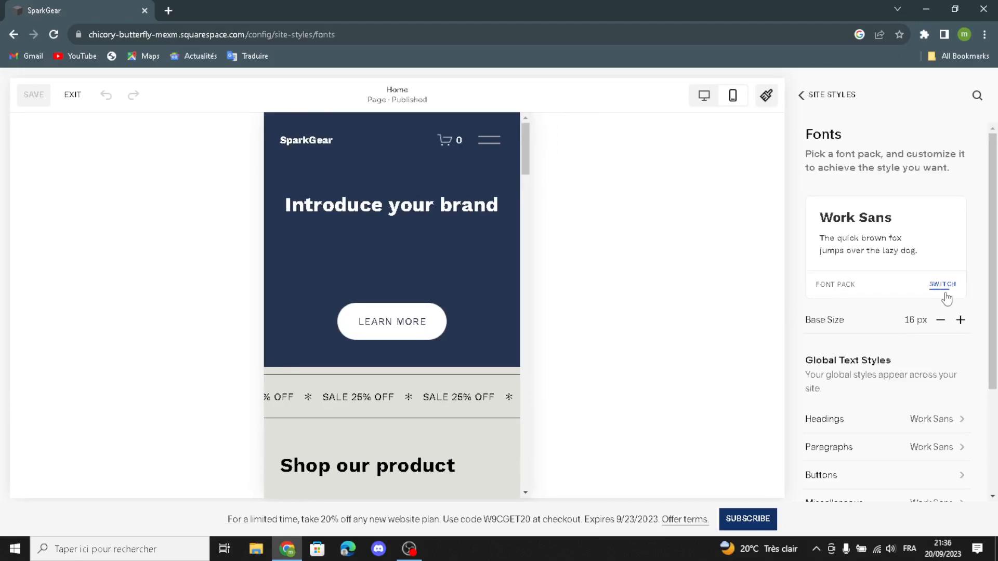
scroll(847, 386, "down", 2)
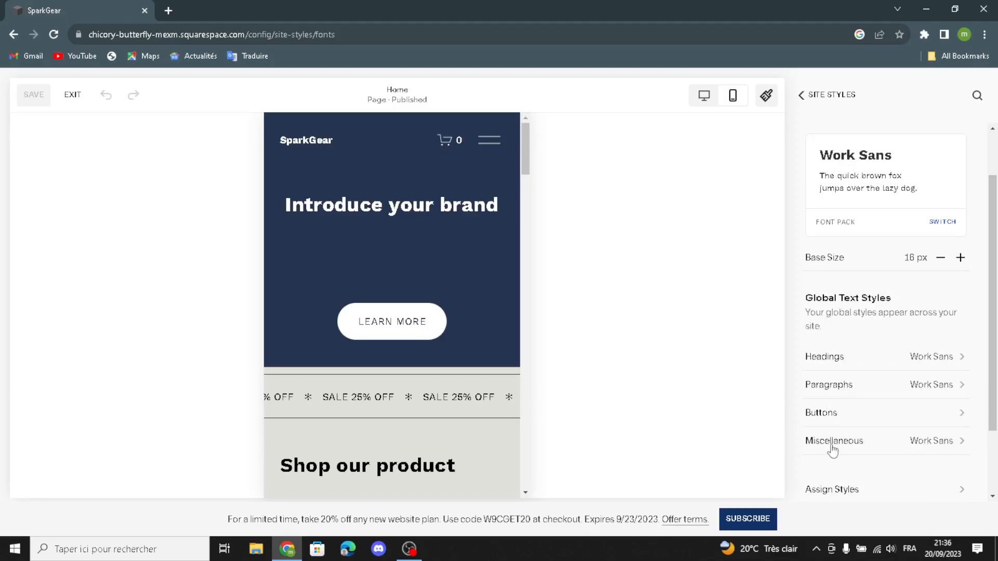
scroll(855, 430, "down", 2)
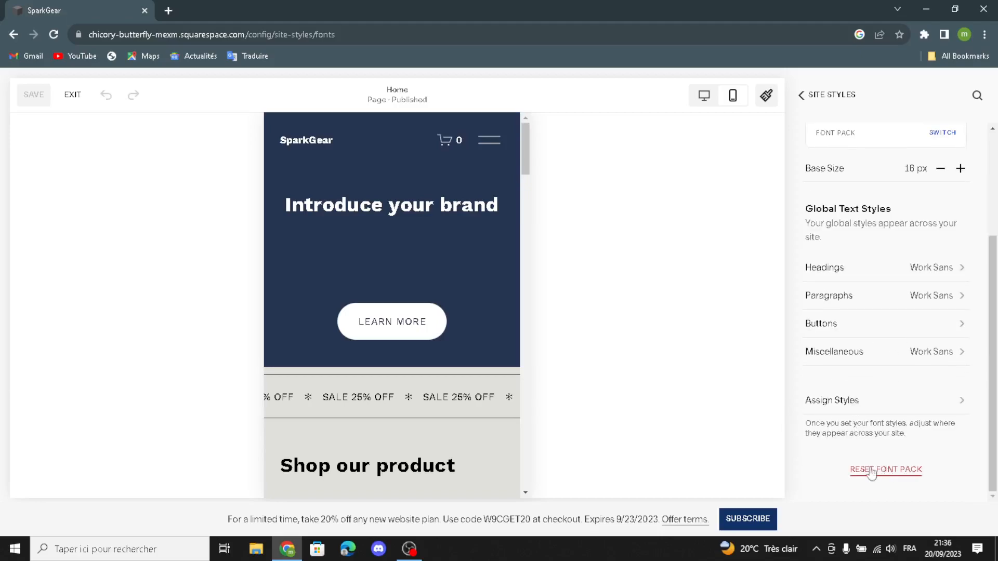
Step: Leave the font settings and open the site's color palette and theme settings
left_click(799, 95)
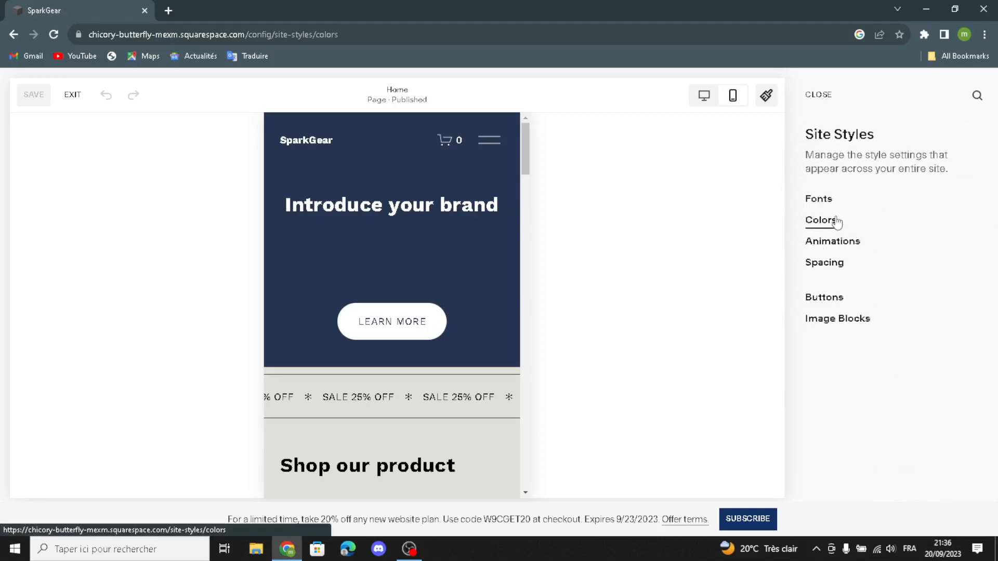
left_click(823, 220)
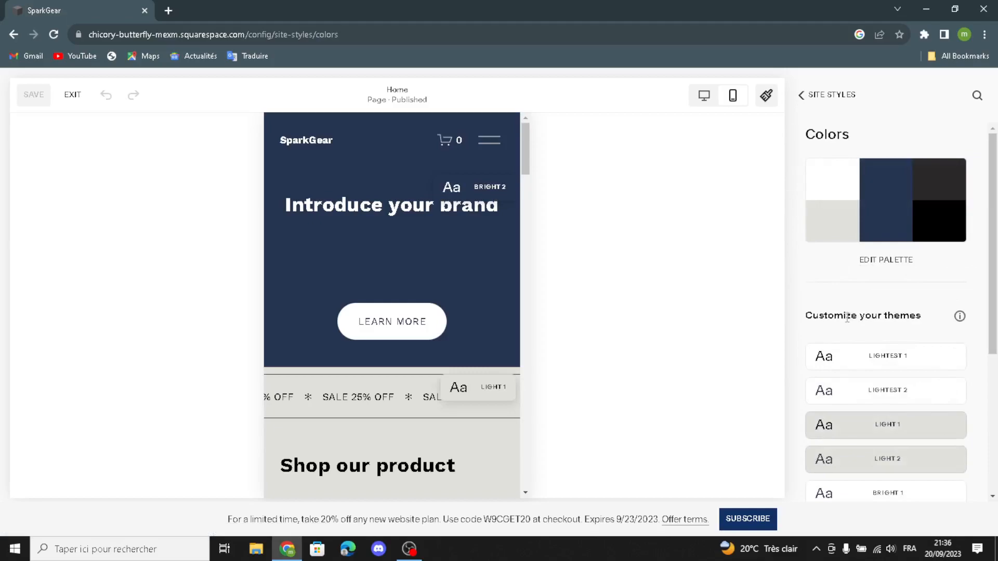
Step: Examine the header, sitewide and text color settings of the Bright 2 theme, and return to the site styles overview
scroll(853, 392, "down", 4)
left_click(870, 296)
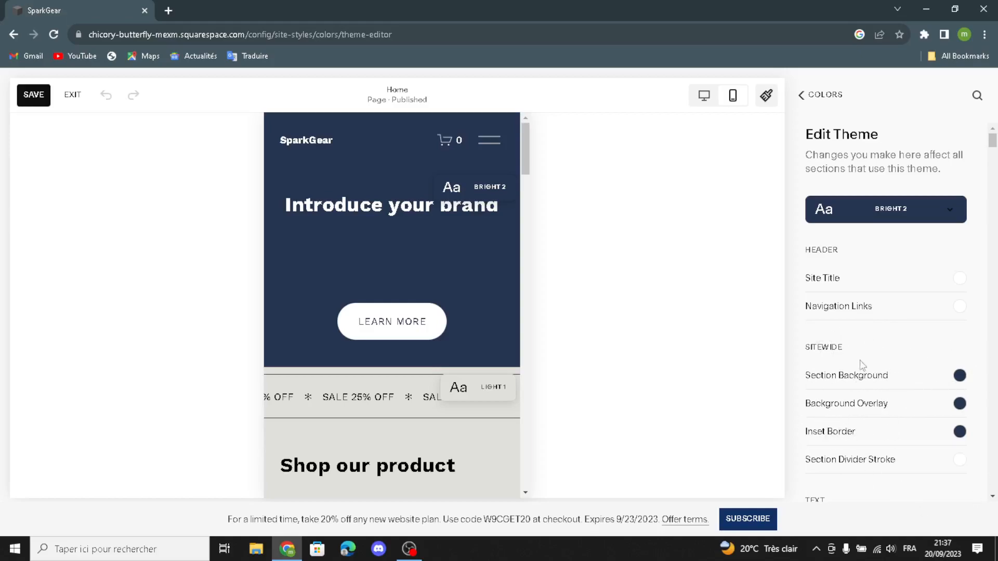
scroll(889, 384, "down", 1)
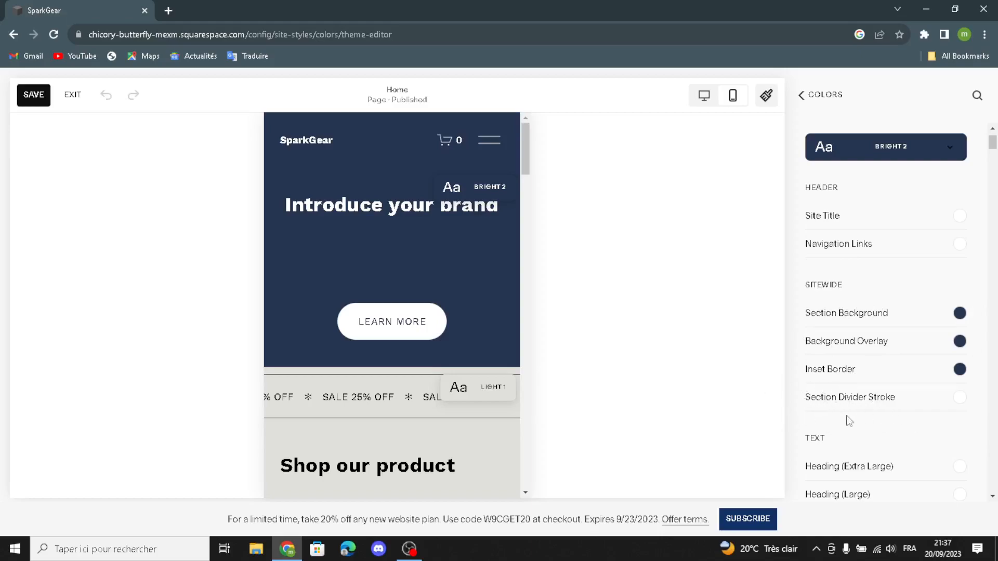
scroll(860, 419, "down", 4)
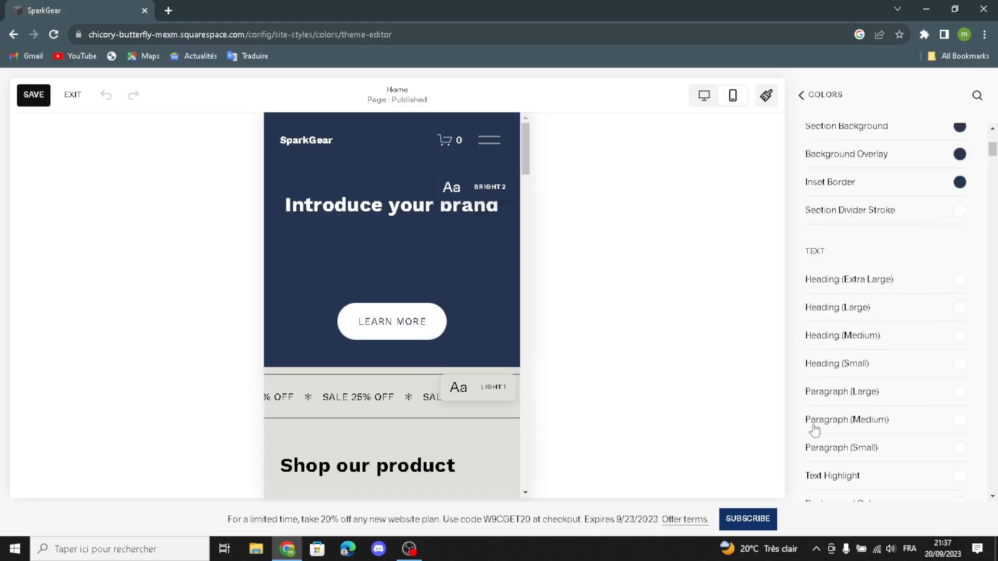
scroll(843, 441, "down", 1)
scroll(843, 441, "down", 1)
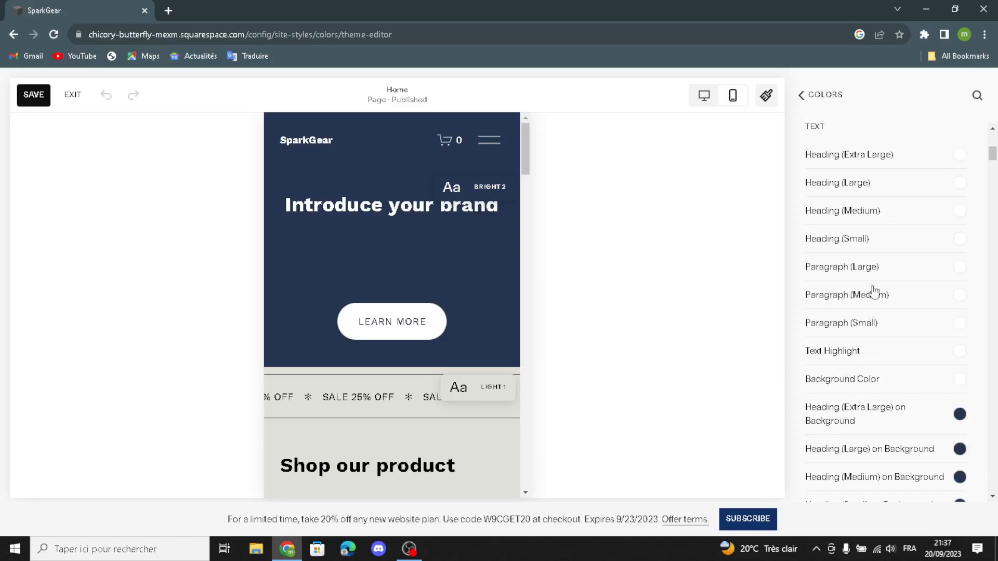
left_click(800, 96)
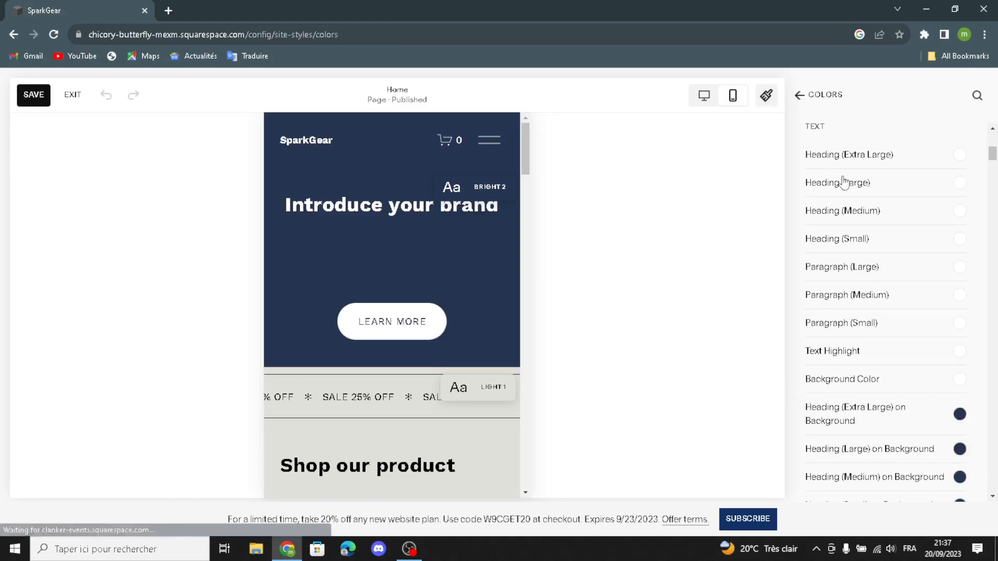
left_click(801, 95)
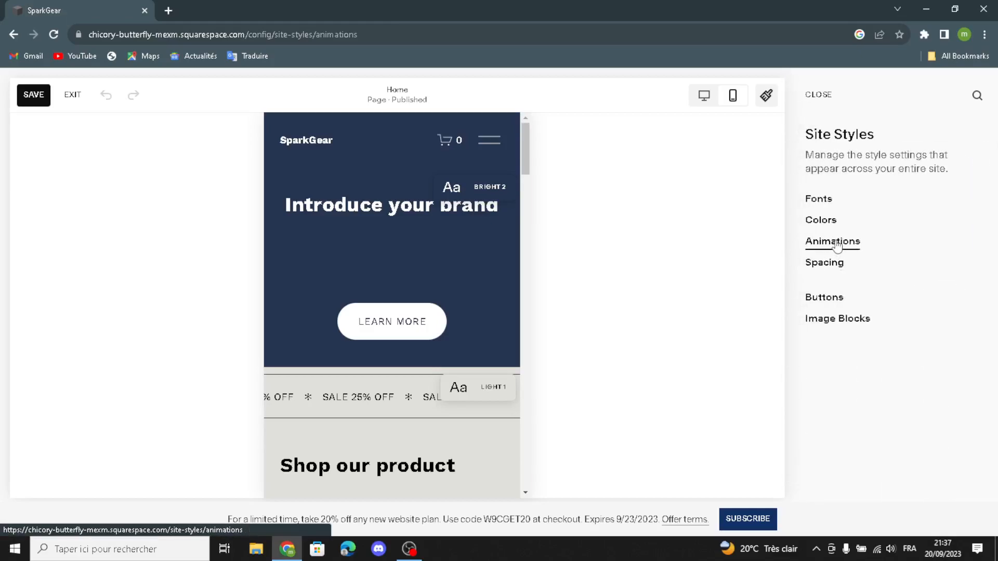
Step: Set the speed of the site's Fade animation to Medium in the animation settings
left_click(834, 242)
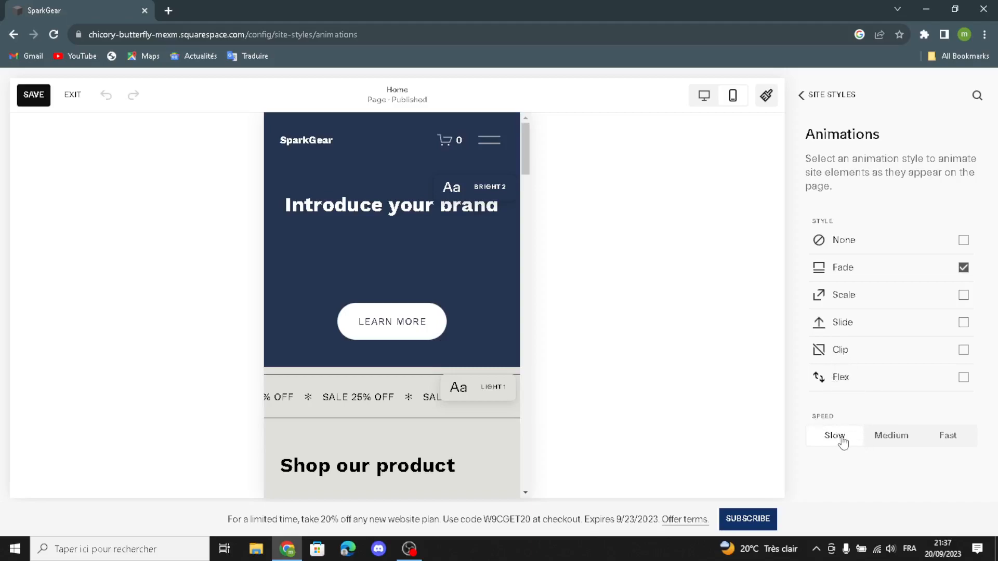
left_click(904, 439)
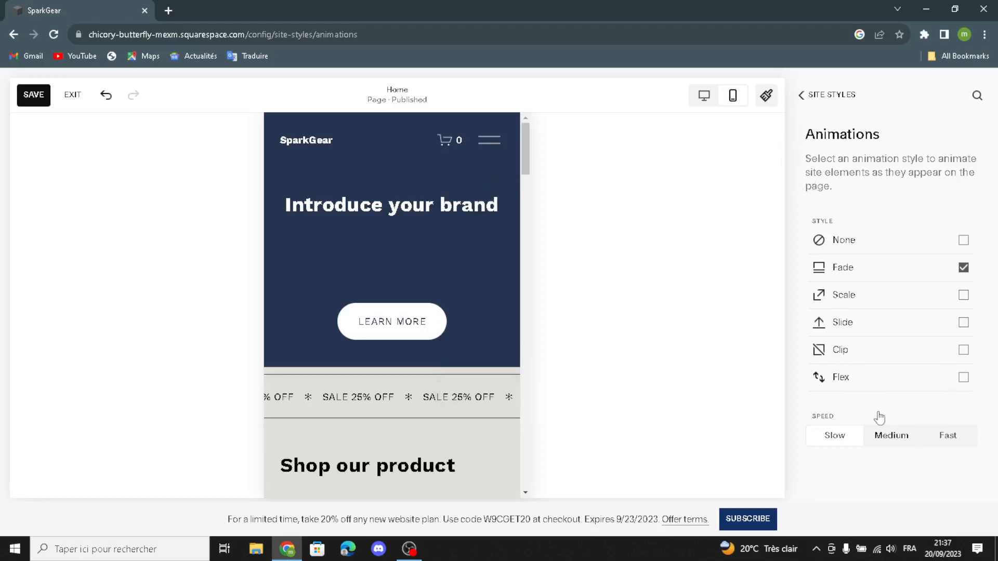
left_click(887, 437)
key("alt+Left")
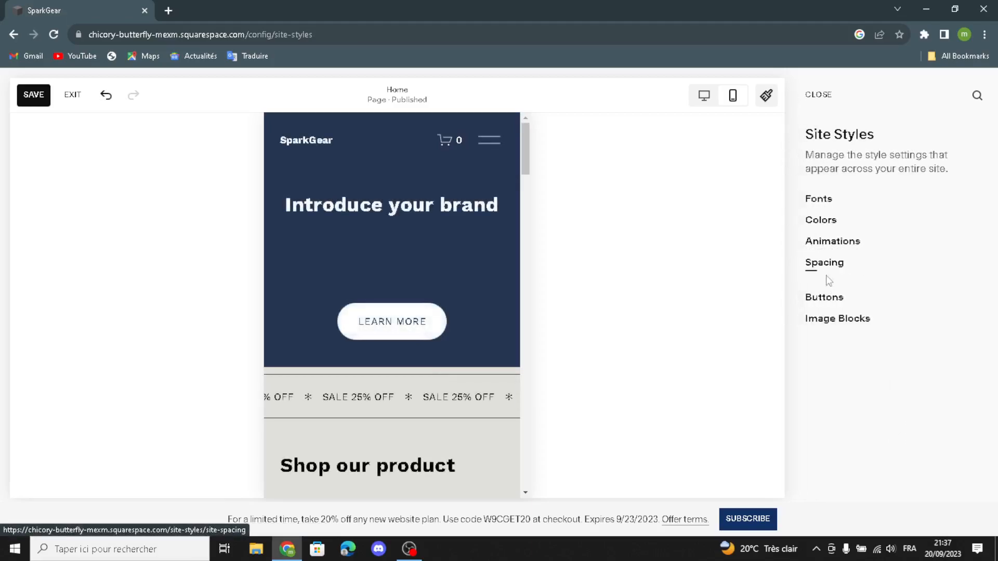
Step: Check the page width and site margin settings, and apply the primary button style to all button types
left_click(823, 274)
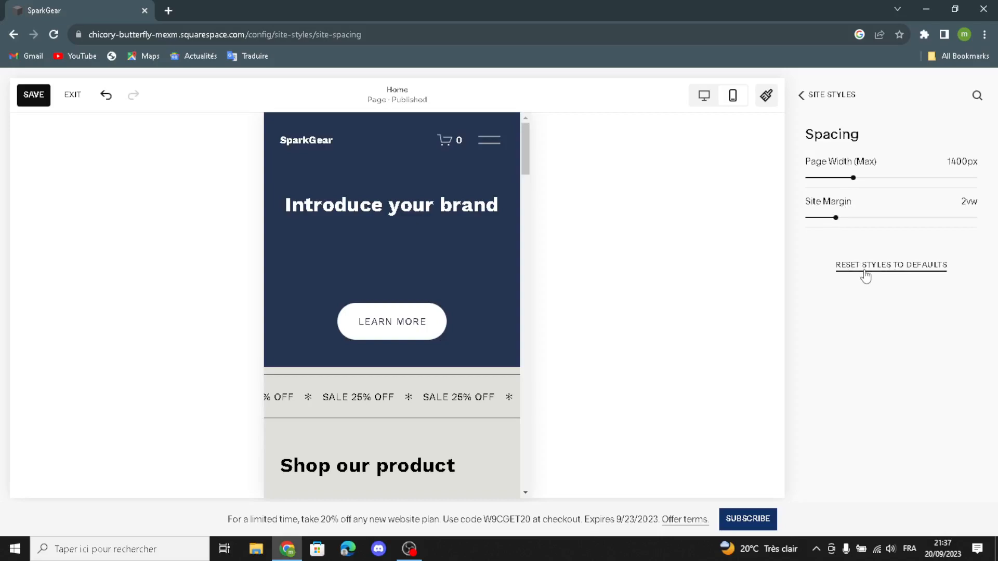
left_click(800, 94)
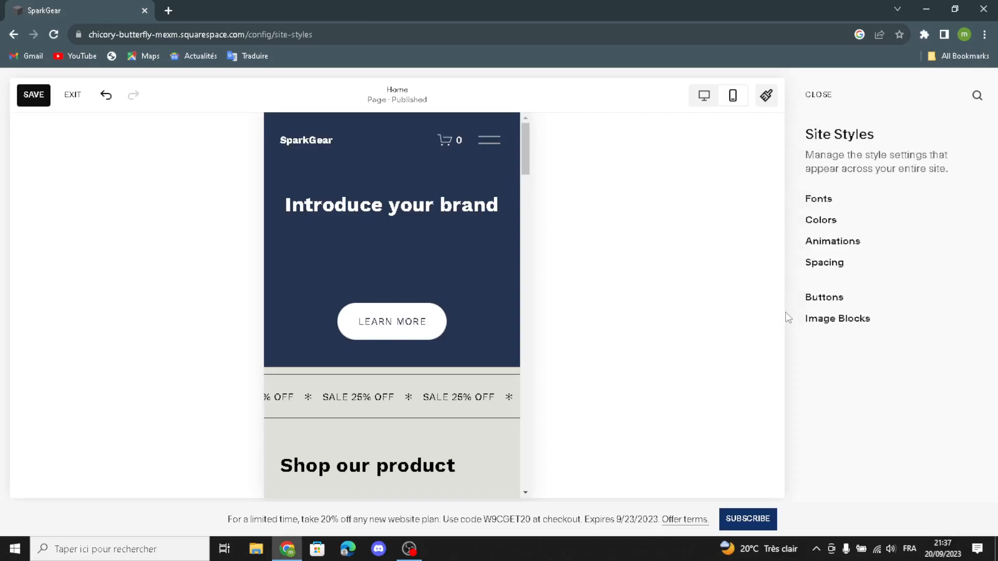
left_click(815, 297)
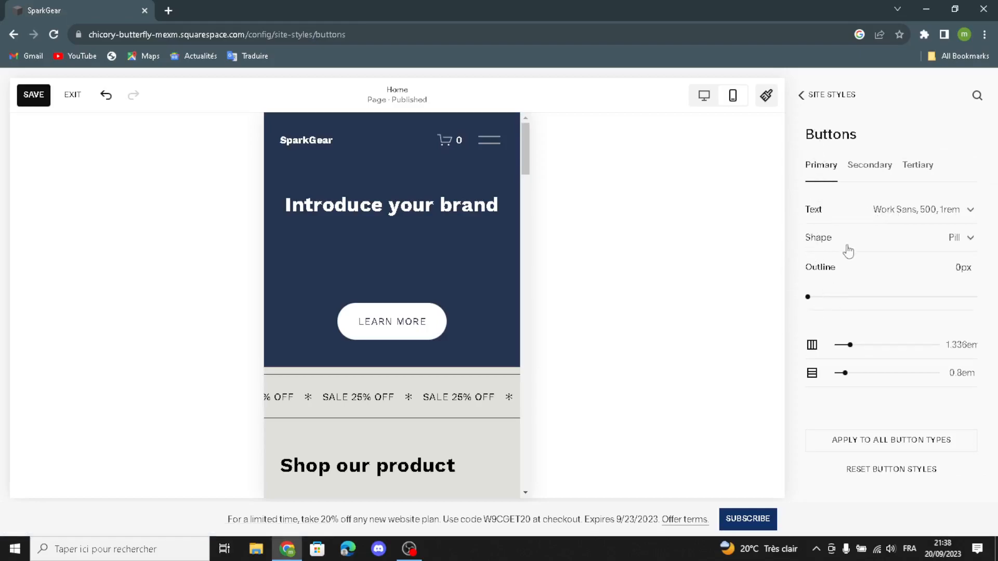
left_click(840, 445)
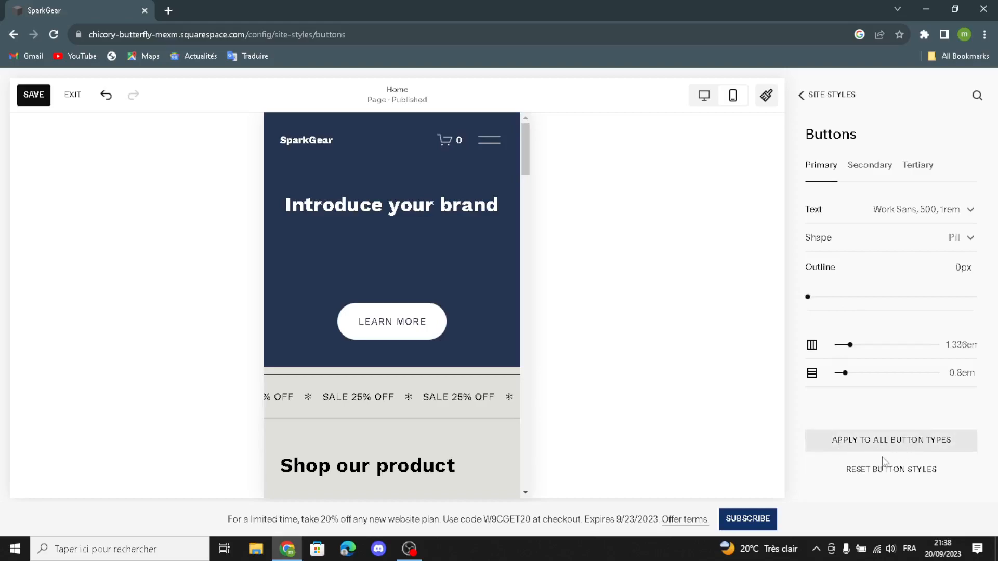
left_click(800, 94)
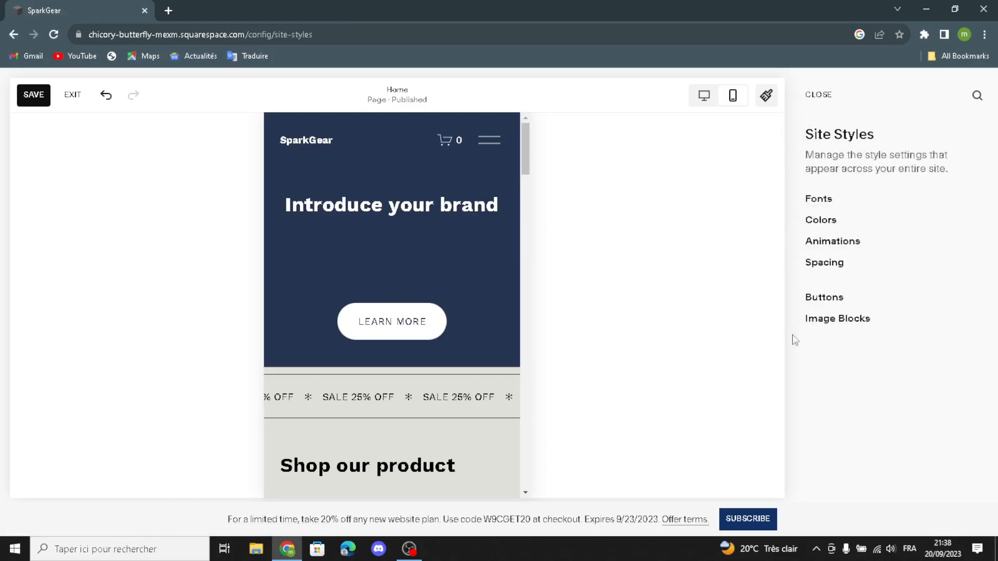
Step: Examine the poster and card settings for image blocks, and close the site styles
left_click(826, 325)
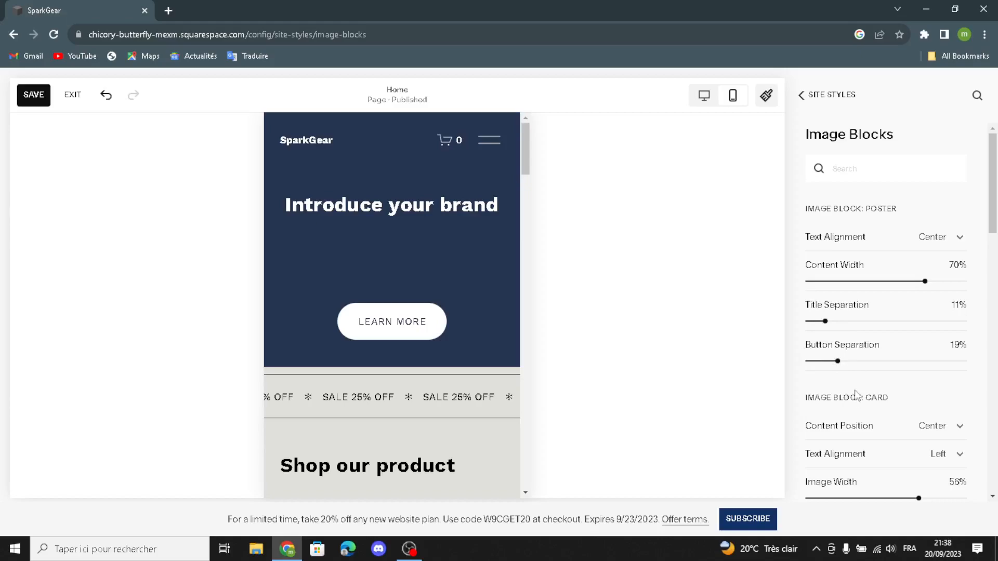
scroll(856, 396, "down", 4)
left_click(807, 95)
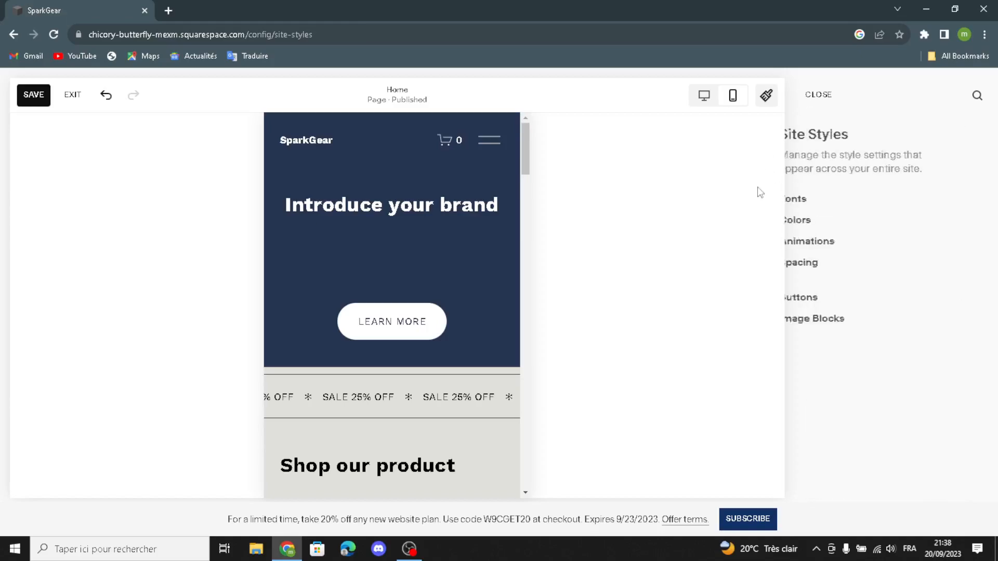
left_click(824, 103)
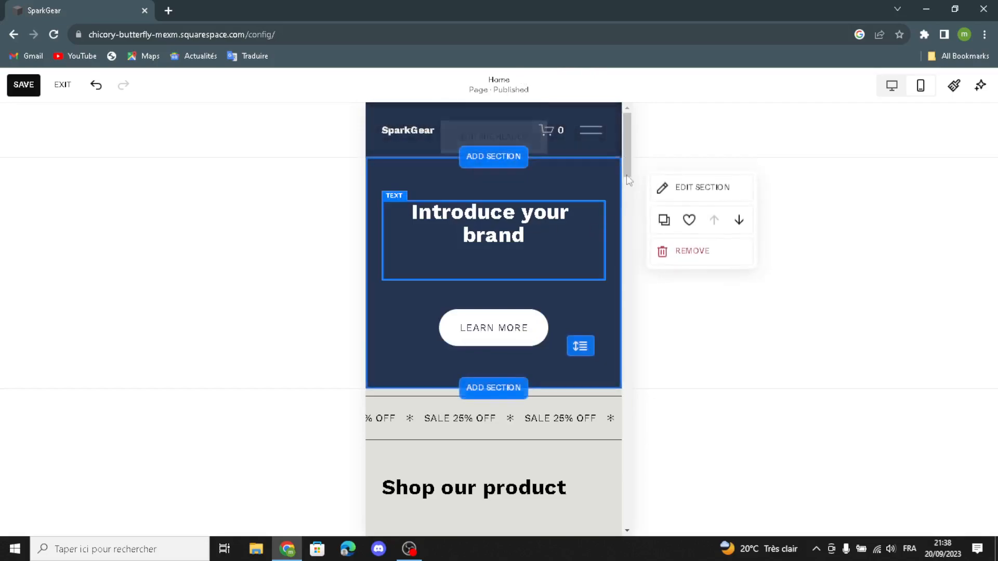
Step: Switch the homepage preview to the desktop view and open the site header for editing
scroll(568, 241, "down", 5)
scroll(573, 240, "up", 5)
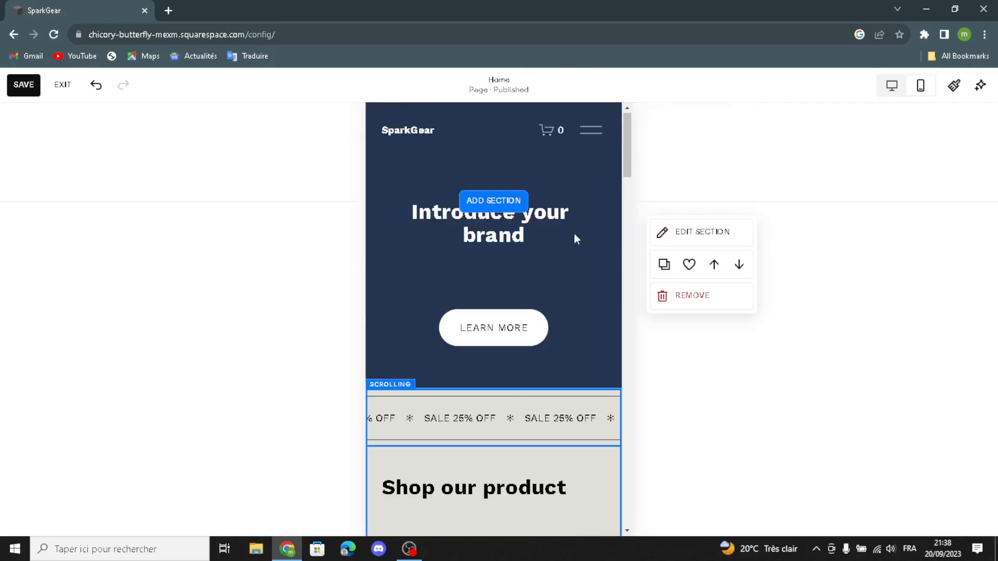
left_click(892, 88)
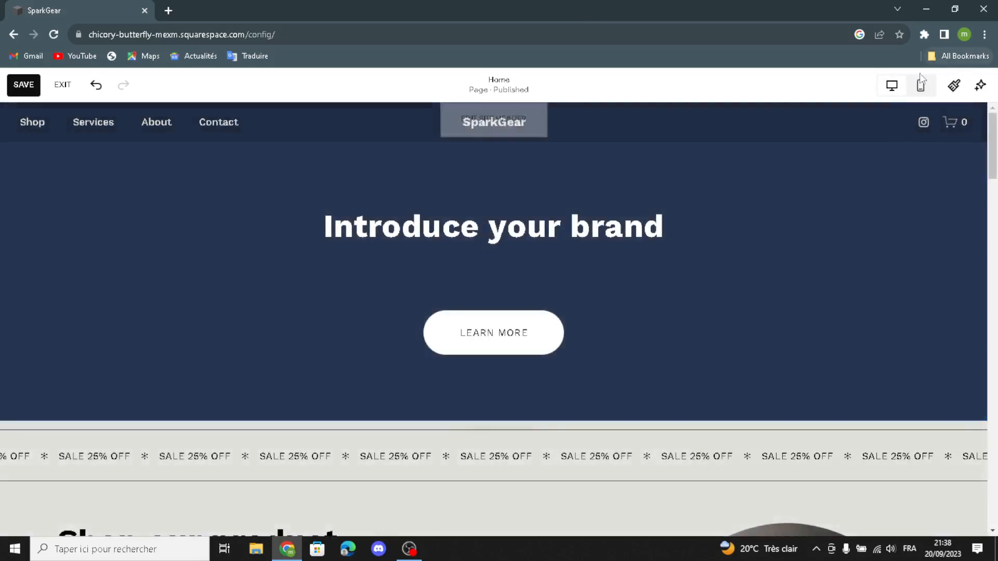
mouse_move(485, 120)
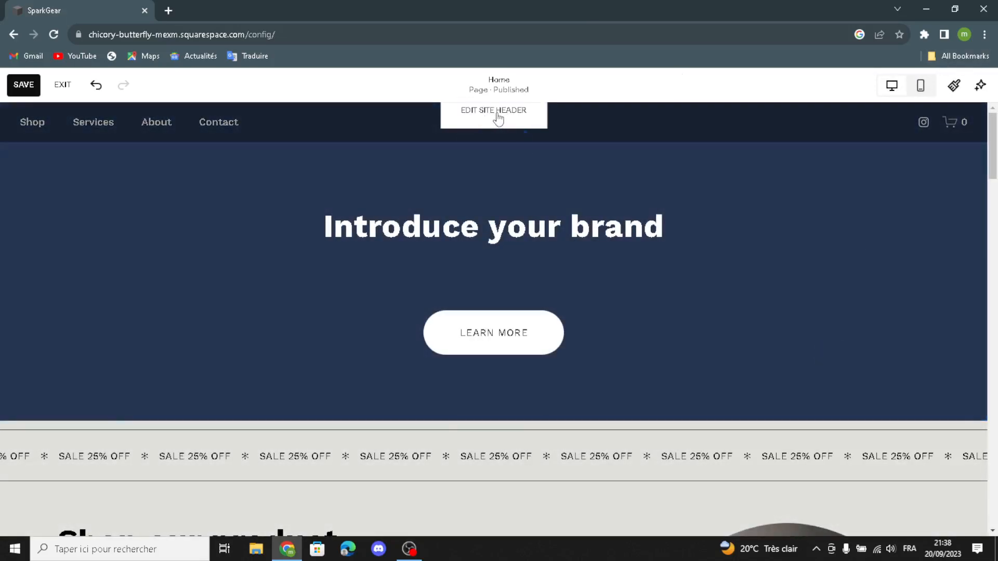
left_click(535, 123)
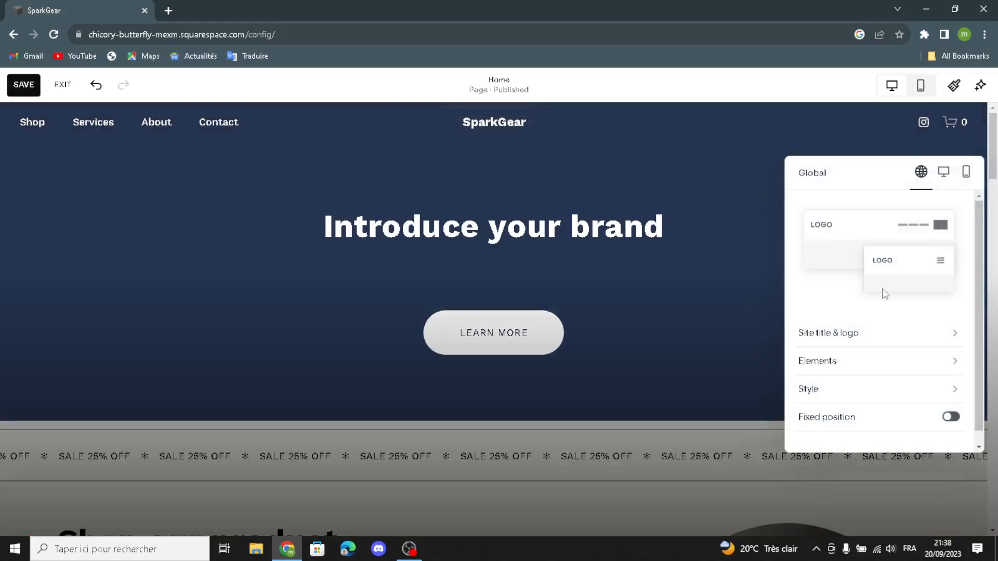
Step: Review the header's site title, logo image and mobile logo image settings
left_click(820, 332)
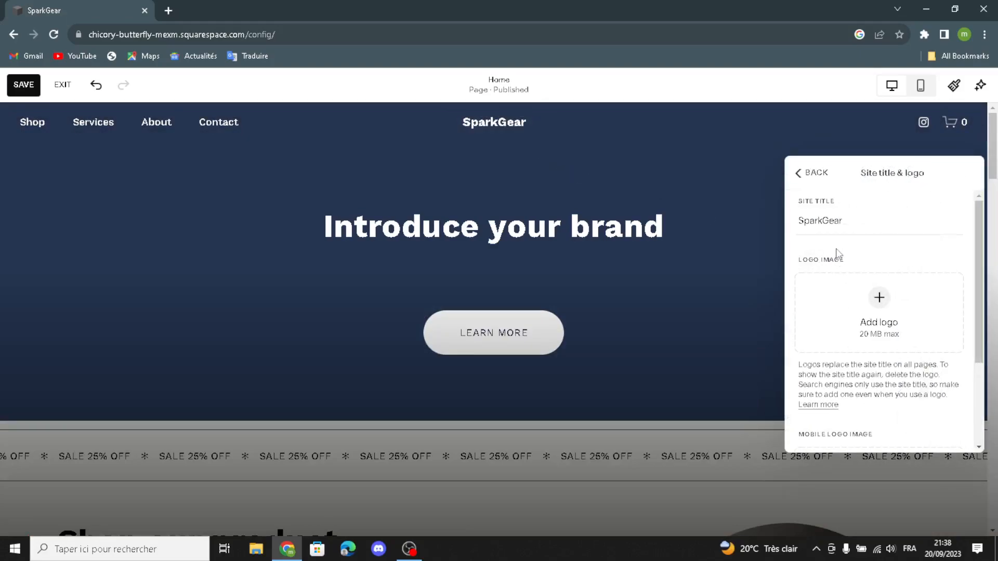
left_click(848, 229)
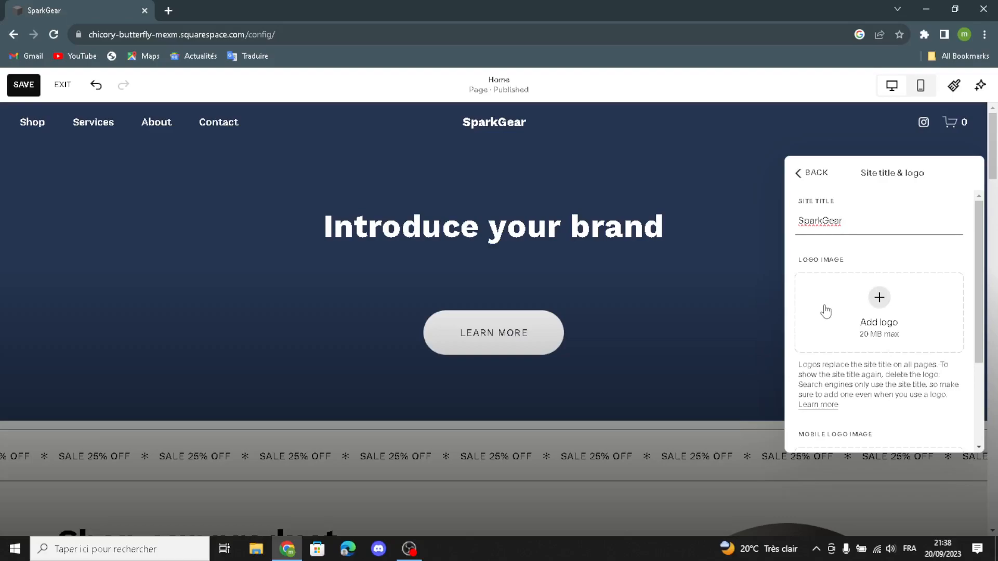
scroll(888, 390, "down", 1)
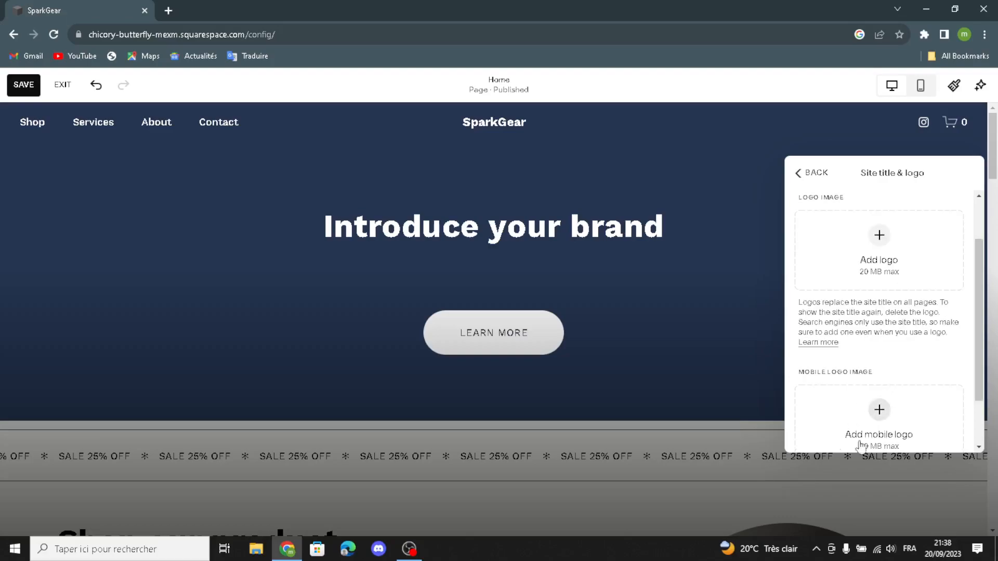
scroll(875, 400, "down", 1)
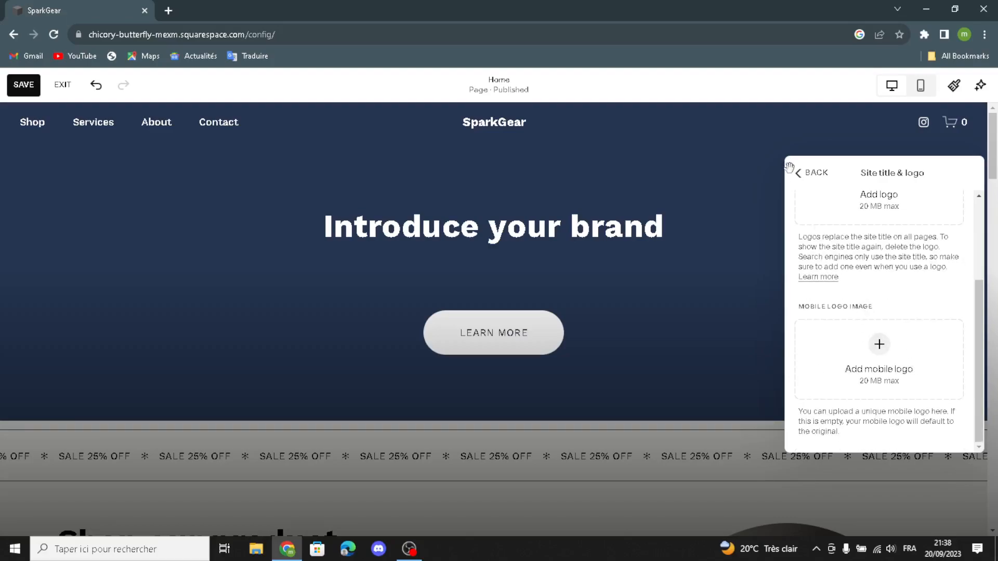
left_click(800, 173)
Step: Turn on the button in the site header's elements and select its Get Started label
left_click(835, 361)
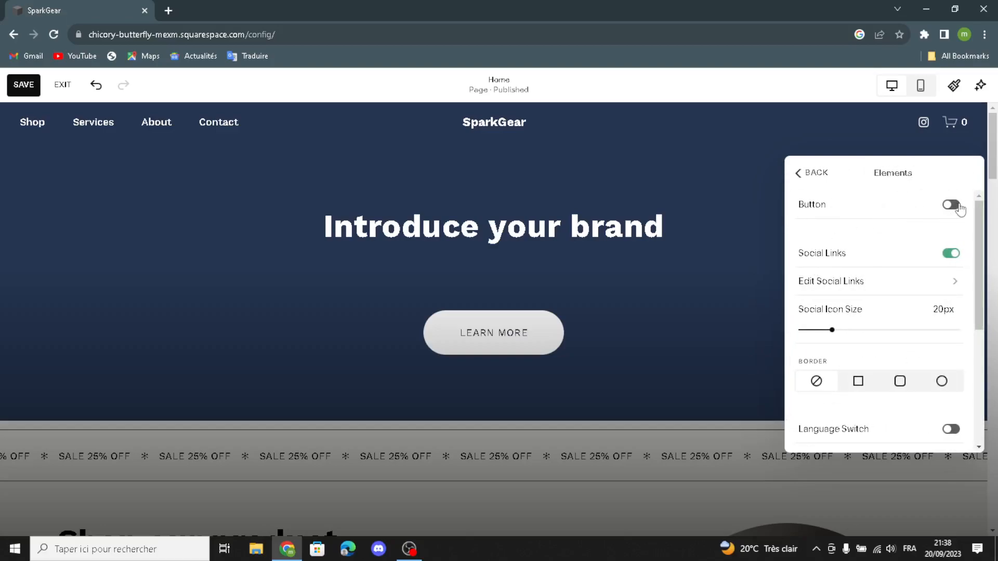
left_click(952, 204)
left_click_drag(860, 239, 902, 245)
left_click_drag(836, 242, 922, 231)
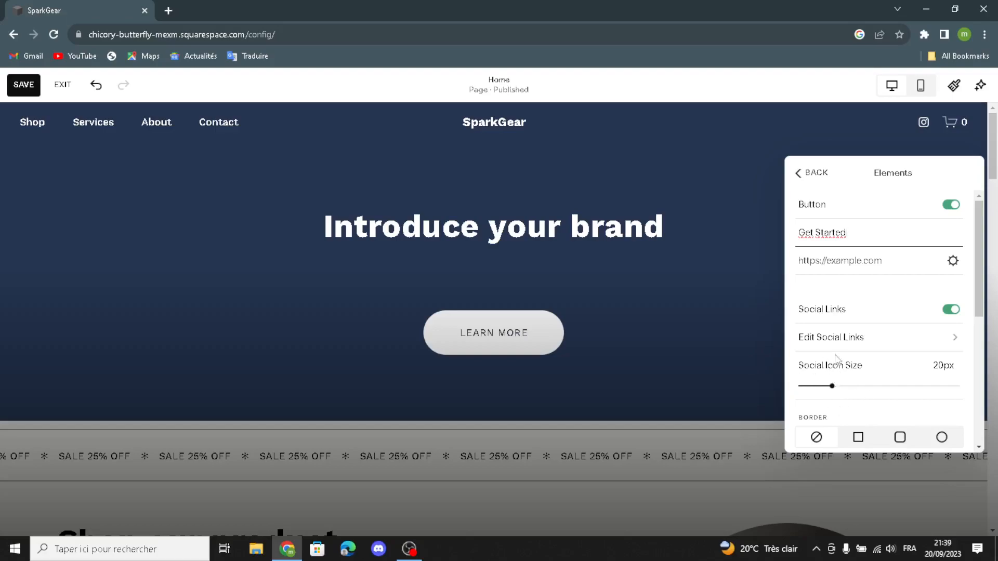
Step: Look over the header's social links, language switch and cart settings, including the available cart icon styles
scroll(831, 362, "down", 2)
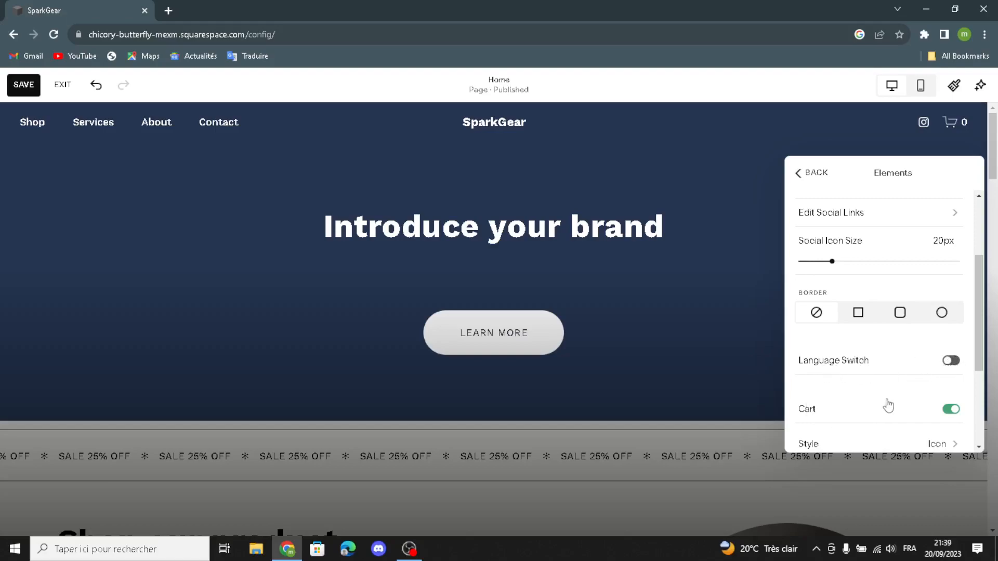
scroll(888, 406, "down", 1)
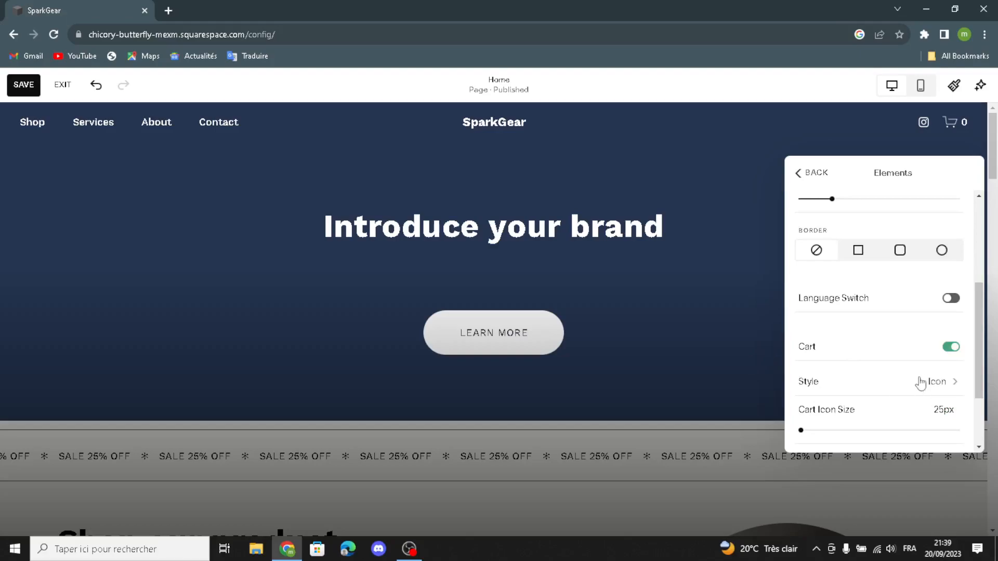
left_click(805, 382)
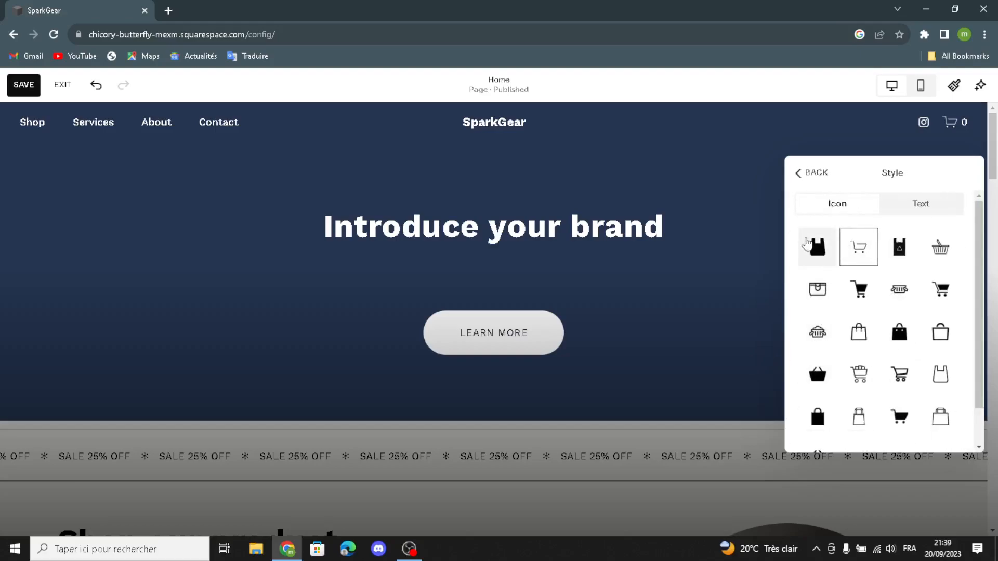
left_click(799, 173)
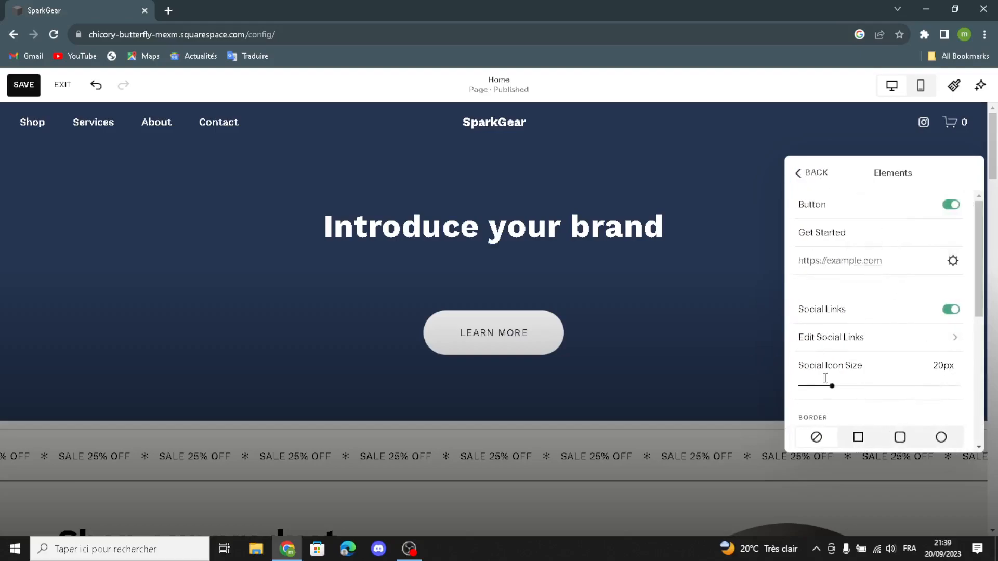
scroll(821, 370, "down", 4)
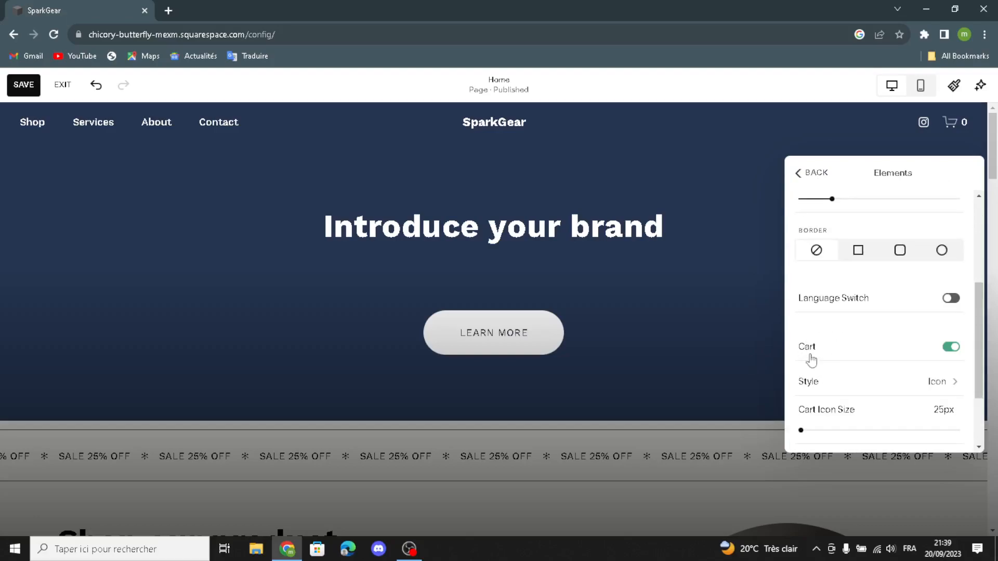
scroll(821, 366, "down", 2)
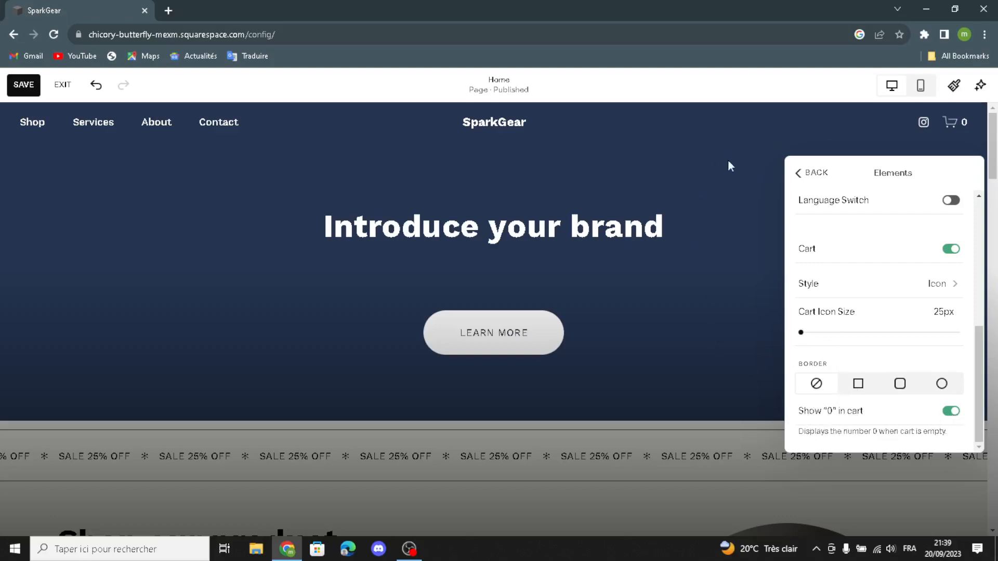
left_click(809, 173)
Step: Look over the header's style options, including Solid, Gradient, Theme and Dynamic, and close the header editor
left_click(835, 393)
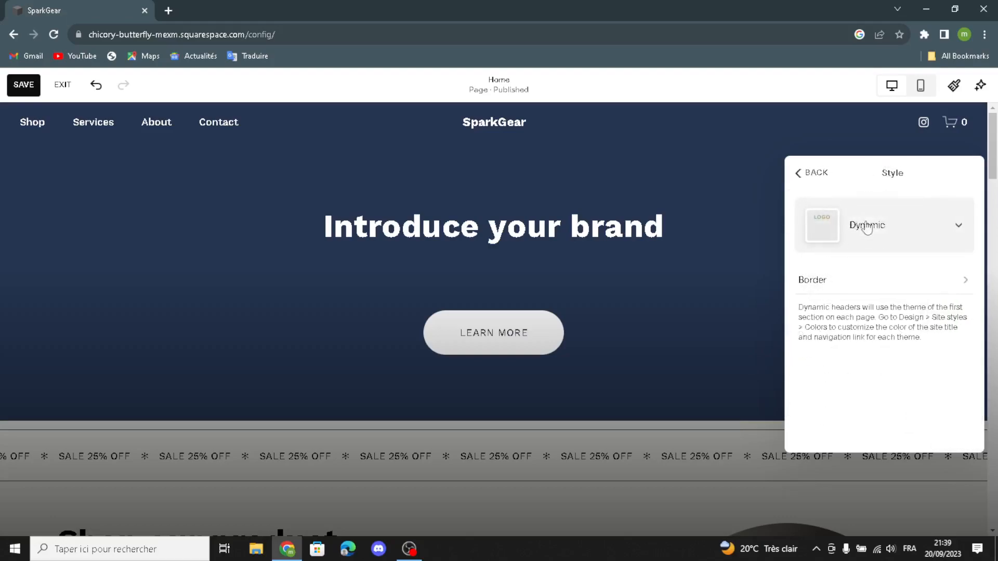
left_click(958, 226)
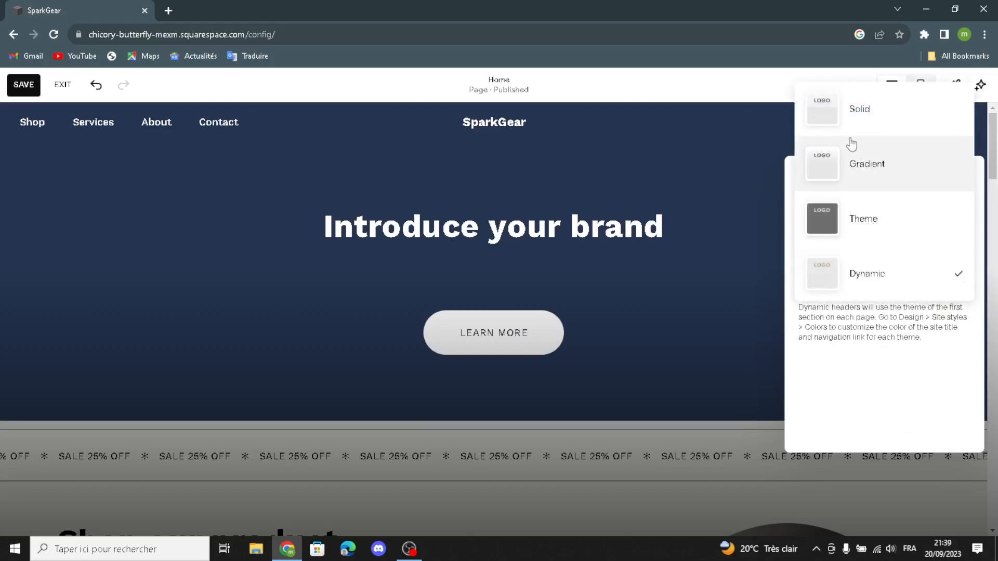
left_click(850, 360)
left_click(798, 172)
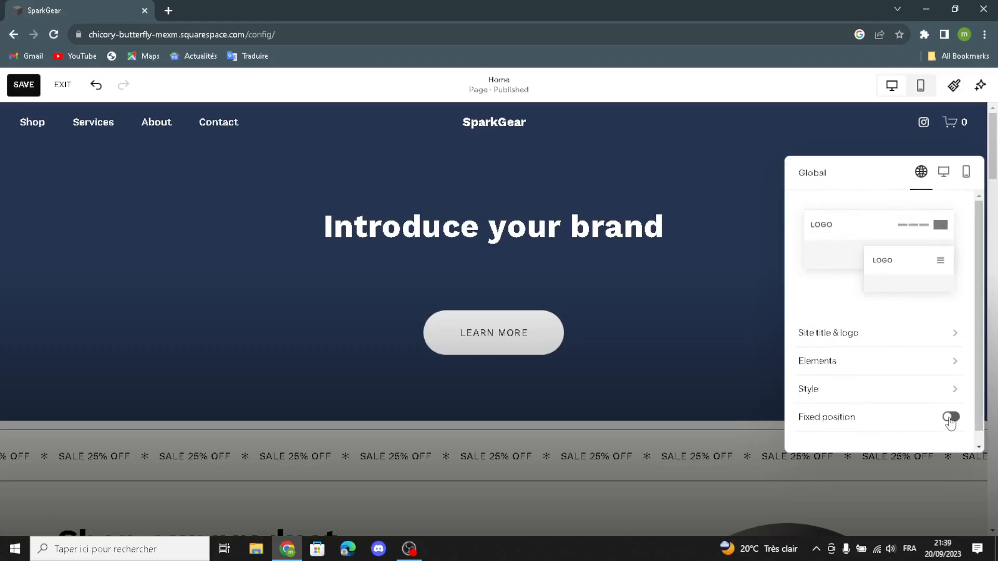
left_click(727, 160)
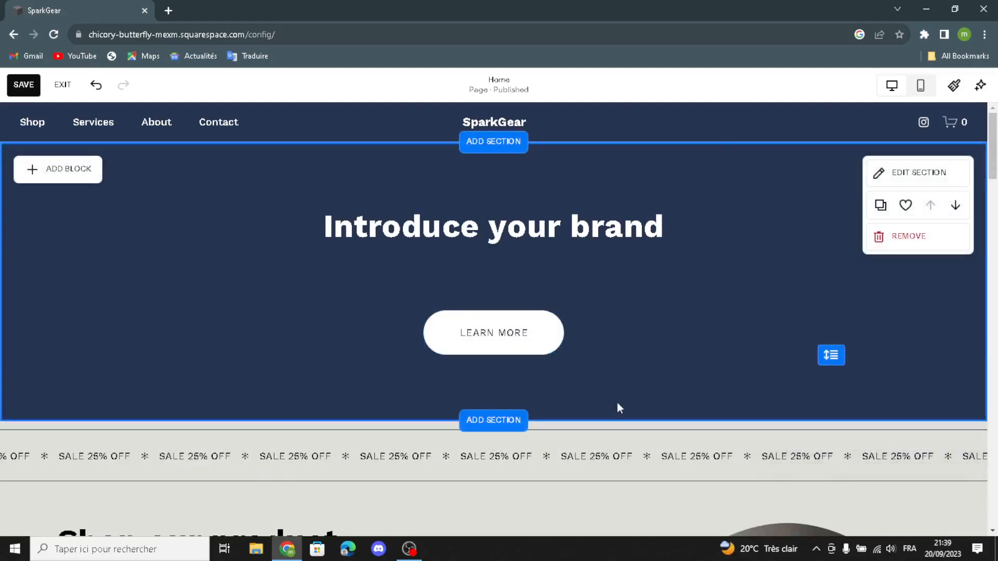
Step: Look over the add-section choices and the text formatting options for the "Introduce your brand" heading
left_click(507, 141)
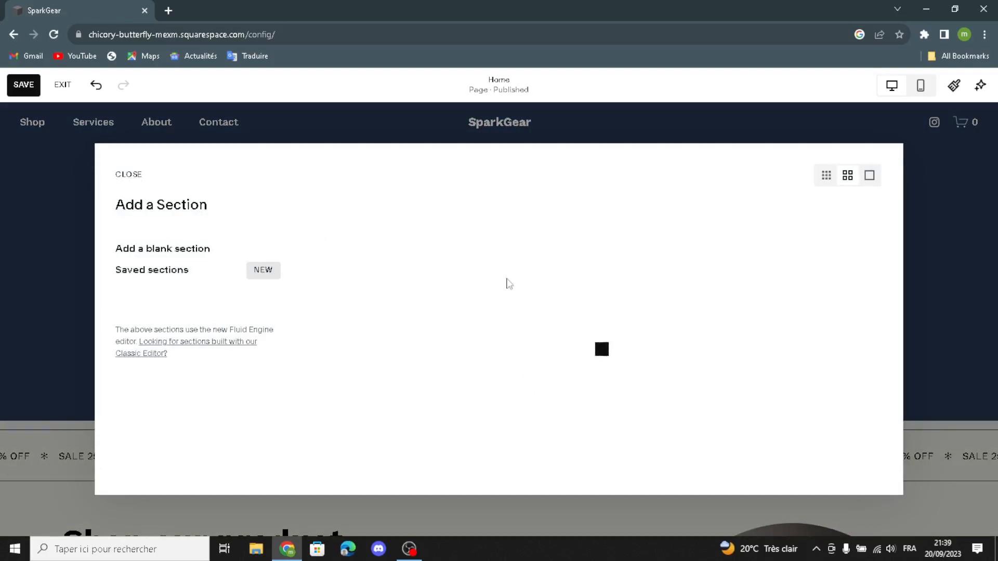
left_click(129, 174)
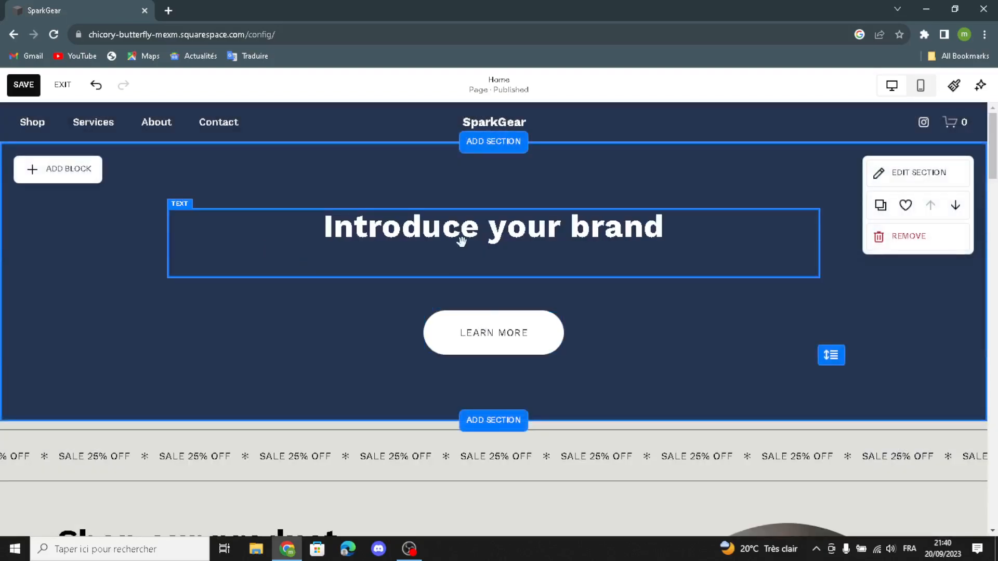
left_click(383, 243)
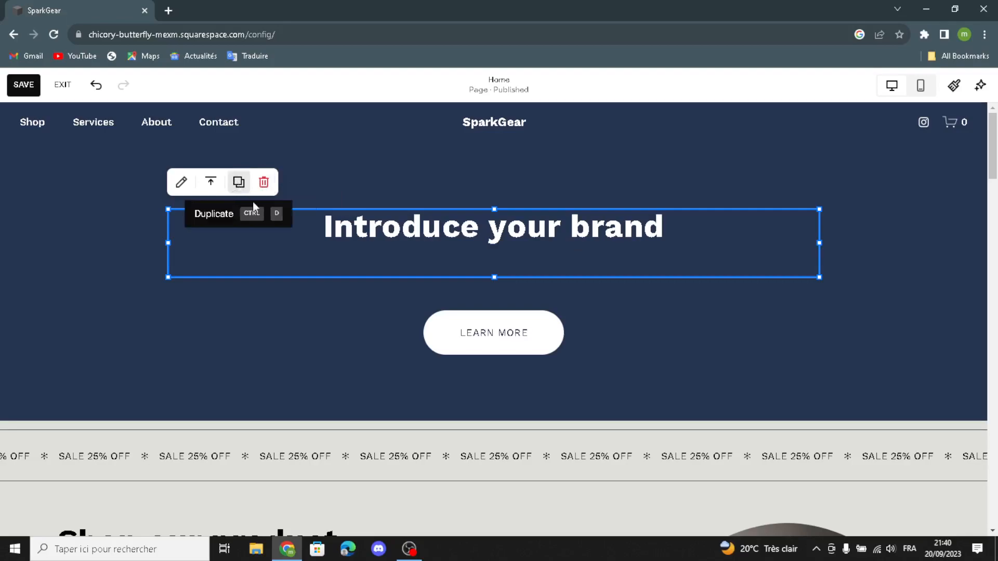
left_click(182, 183)
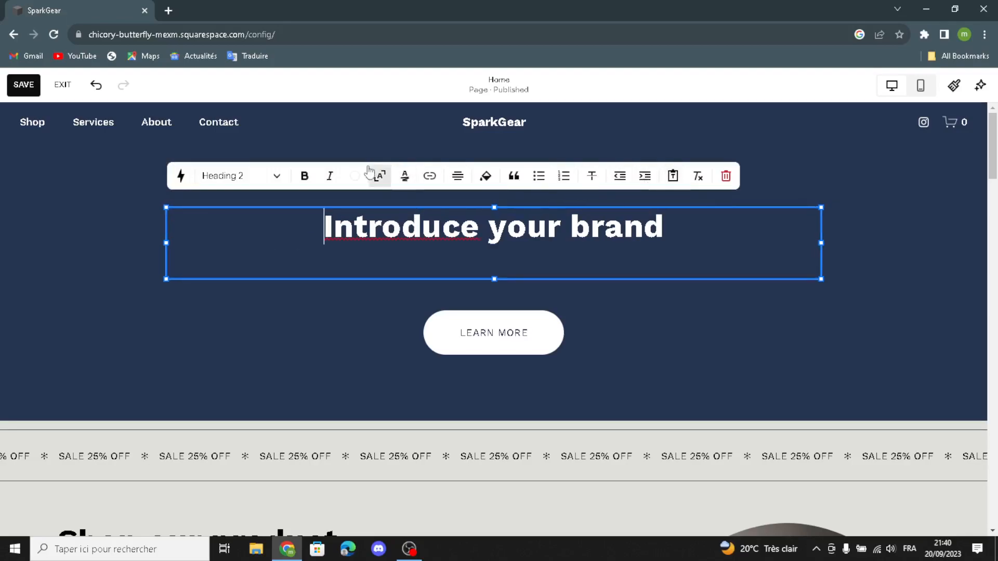
mouse_move(359, 144)
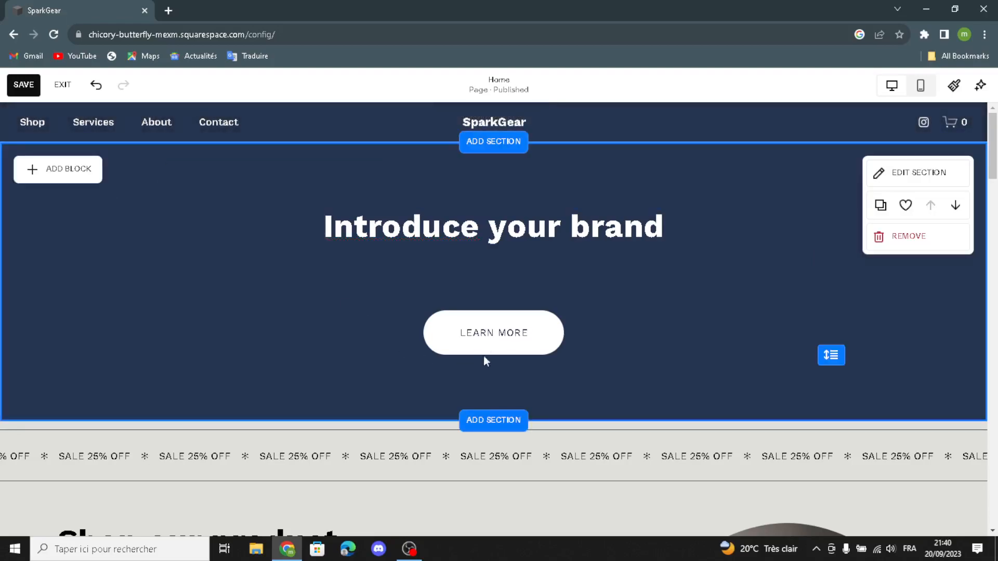
Step: Review the Learn More button's style options and the block types that can be added to the homepage's opening section
left_click(492, 334)
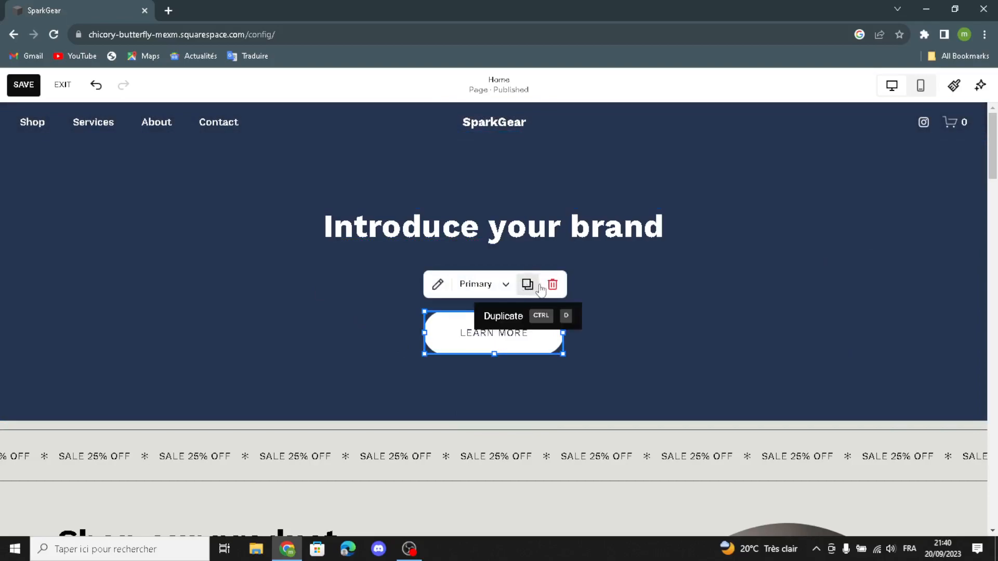
left_click(476, 284)
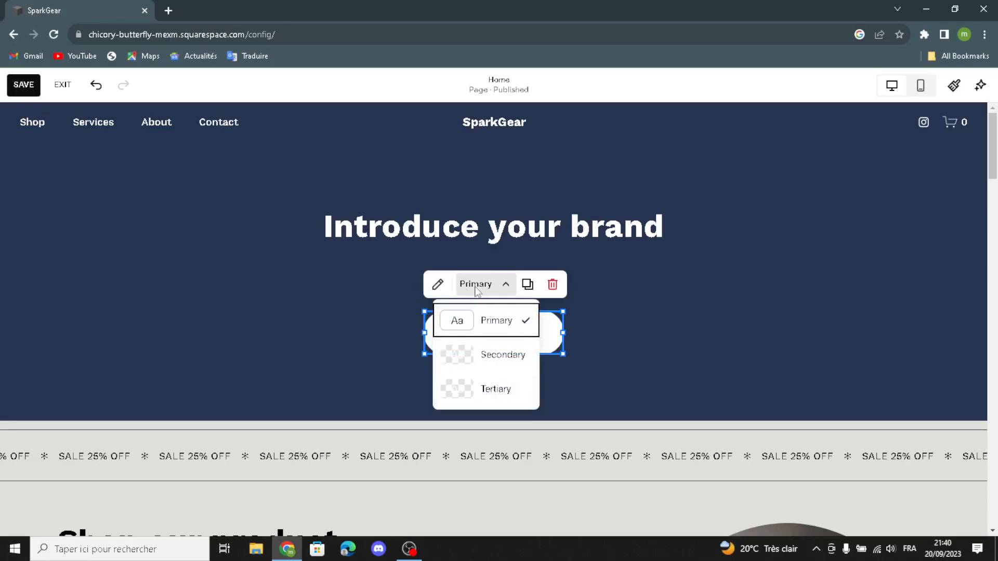
left_click(427, 279)
left_click(453, 309)
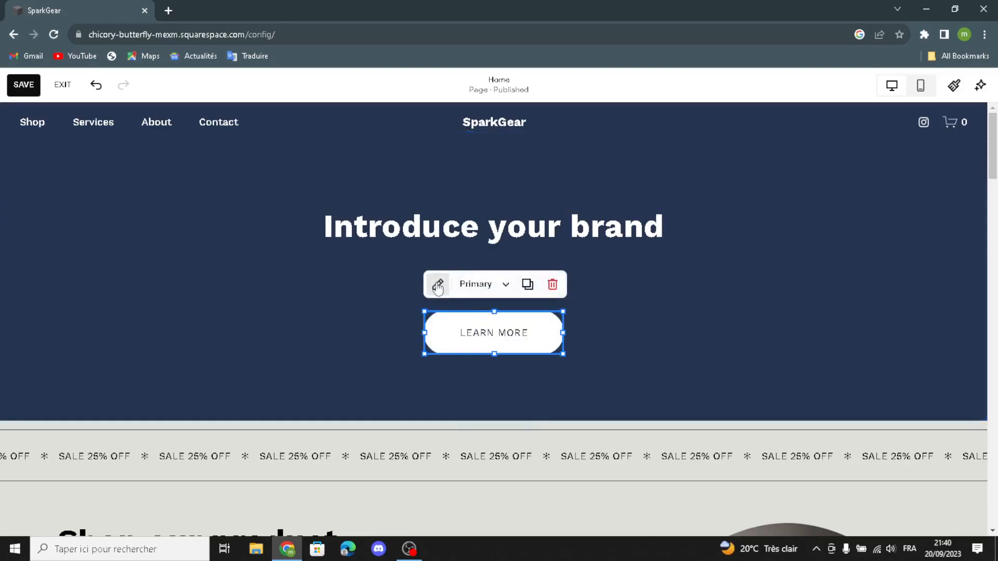
left_click(491, 345)
left_click_drag(641, 315, 583, 320)
left_click(682, 317)
left_click(458, 280)
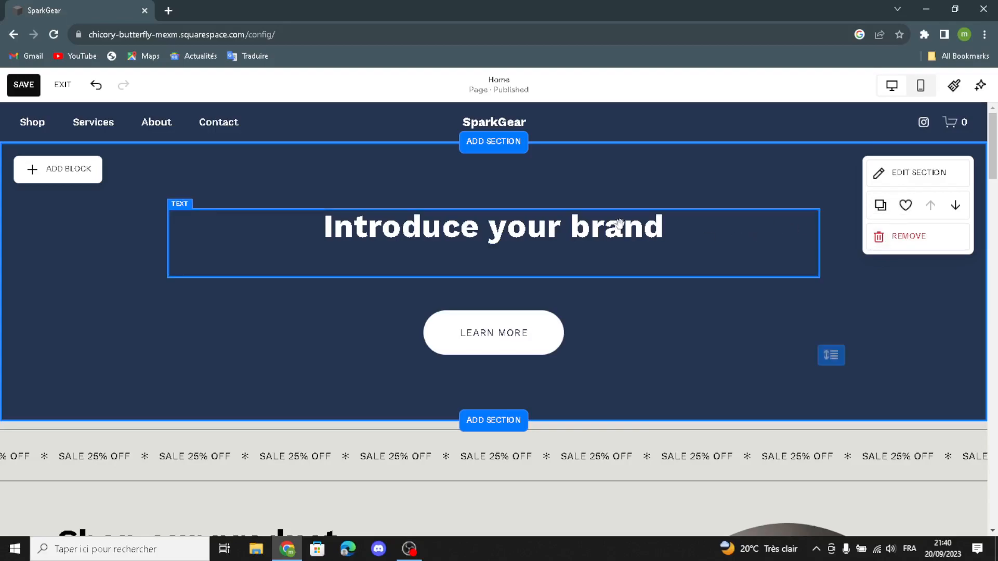
left_click(85, 175)
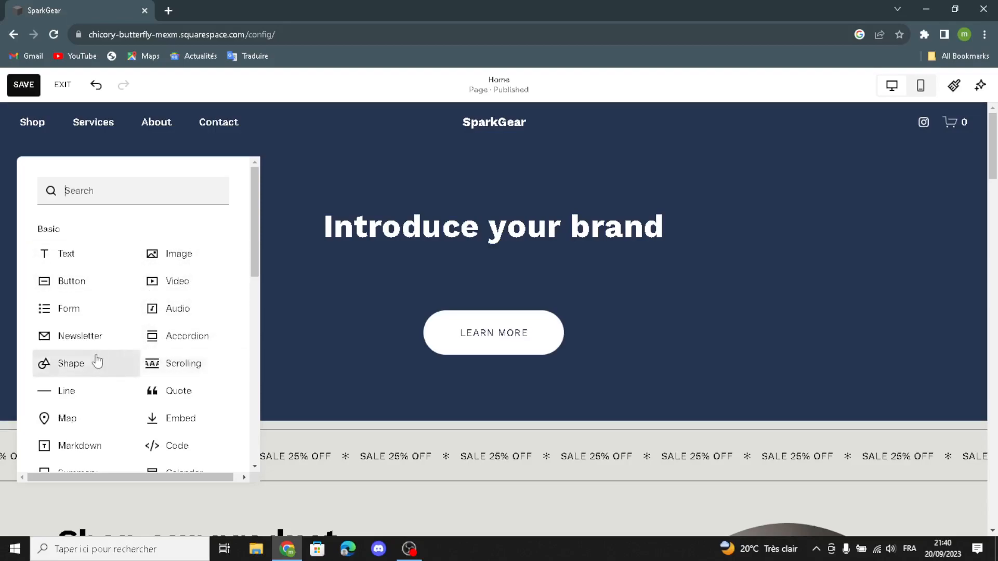
left_click(285, 277)
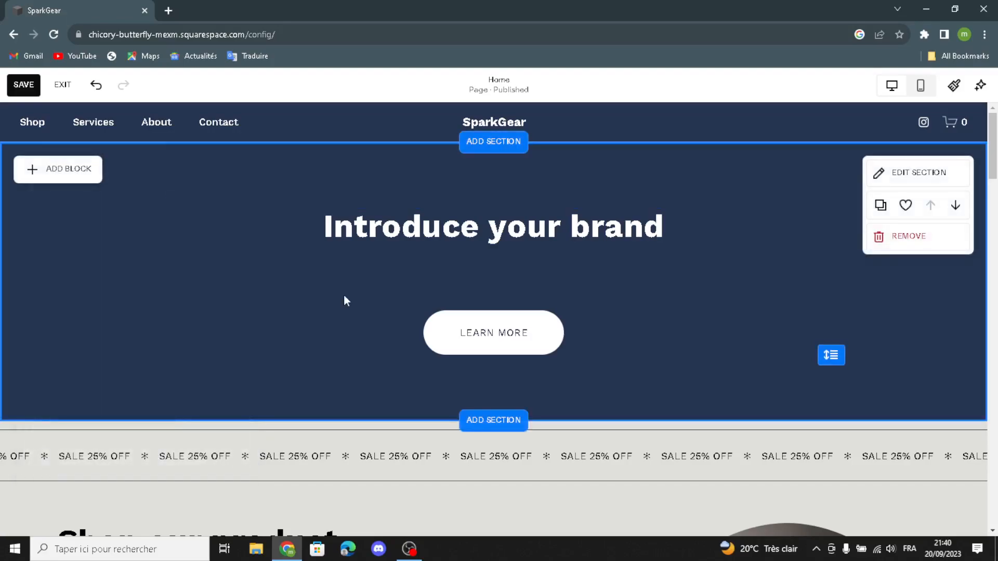
Step: Delete the arched image of the red box from the "Shop our product" section
scroll(630, 341, "down", 7)
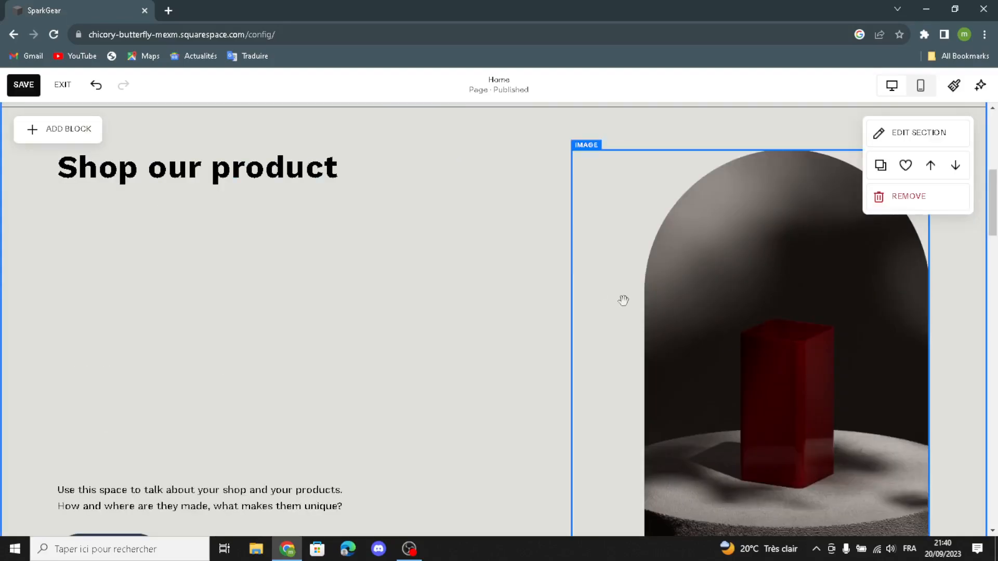
scroll(676, 312, "down", 1)
left_click(728, 282)
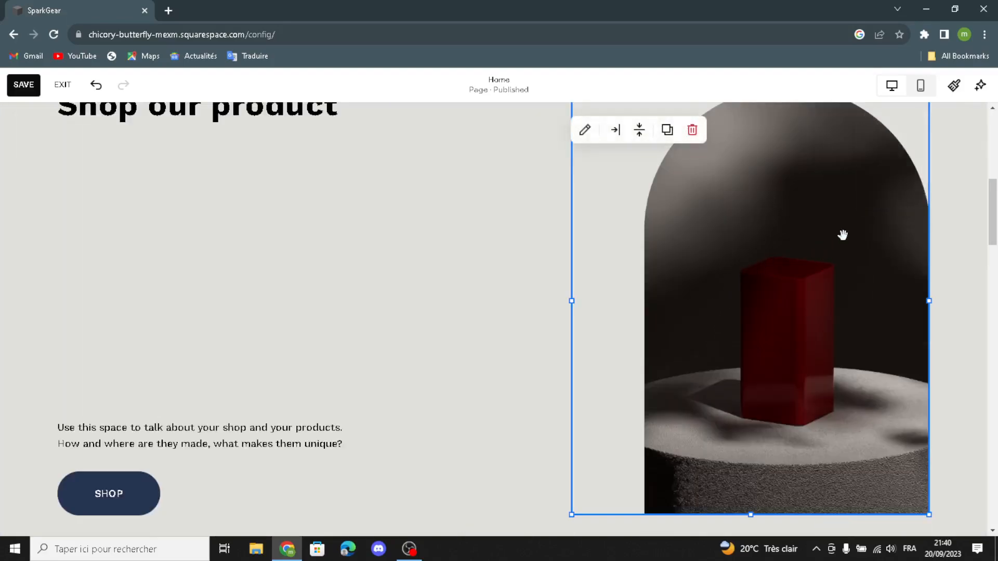
left_click(692, 129)
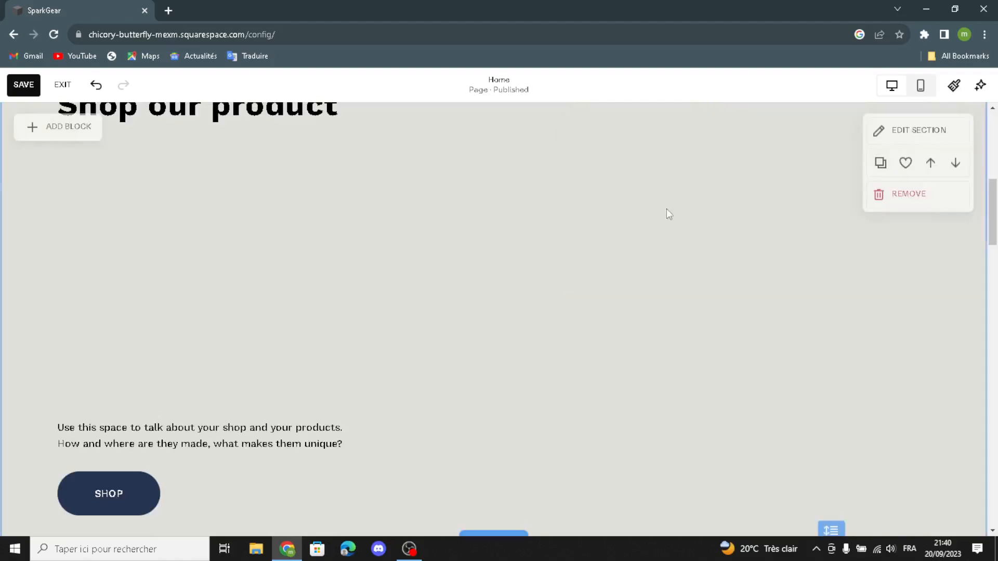
Step: Add an empty image block to the "Shop our product" section and place it in the right half
left_click(74, 137)
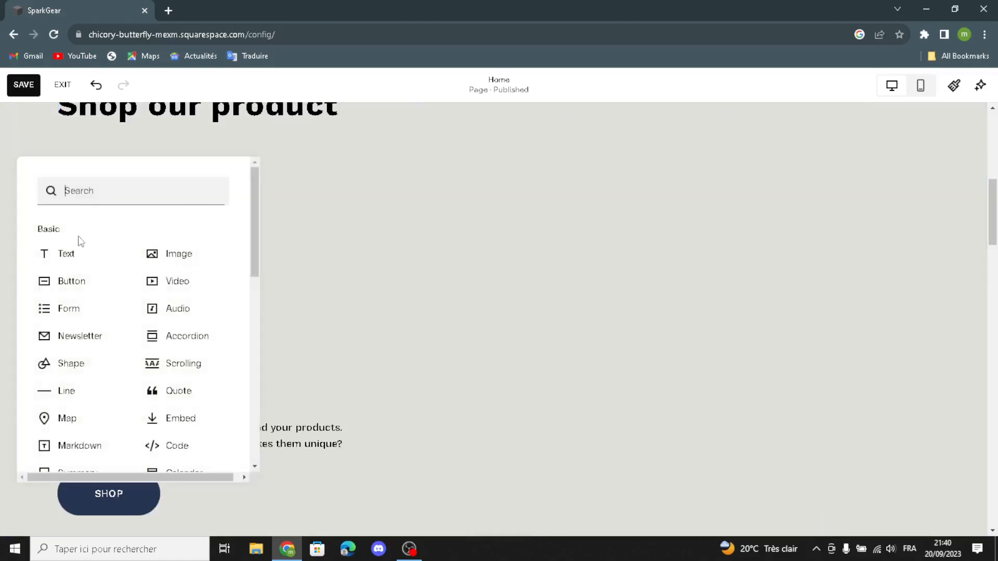
left_click(177, 263)
left_click_drag(213, 221, 768, 244)
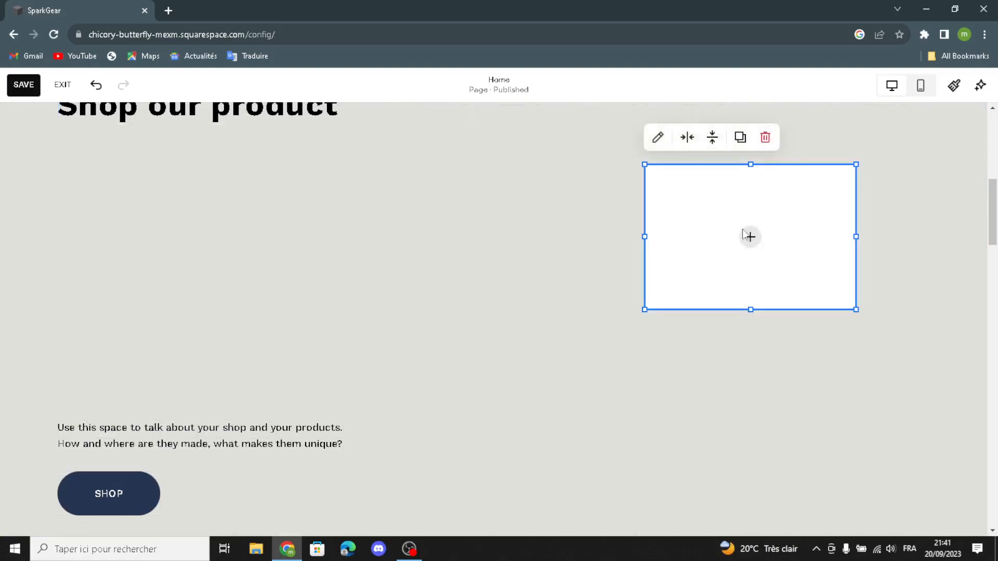
Step: Search the free stock images for "electronics accessories" and fill the new image block with the wide photo of a tablet on a stool
left_click(747, 237)
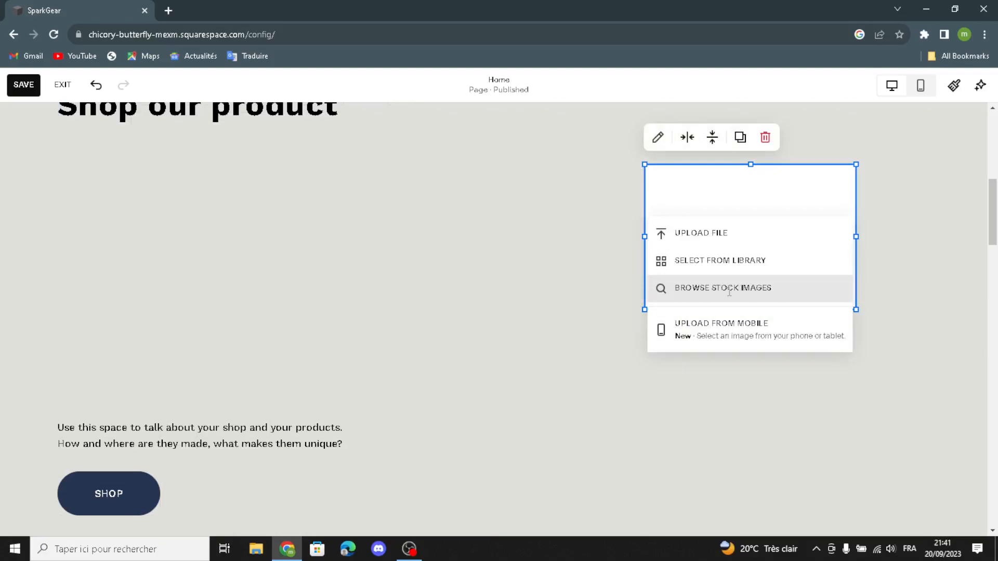
left_click(697, 296)
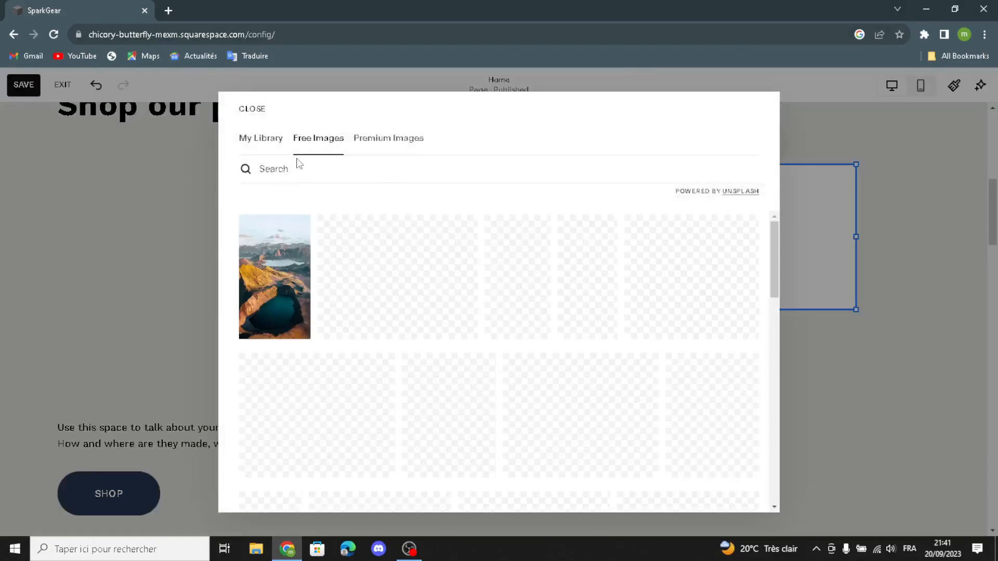
left_click(293, 169)
type("elec")
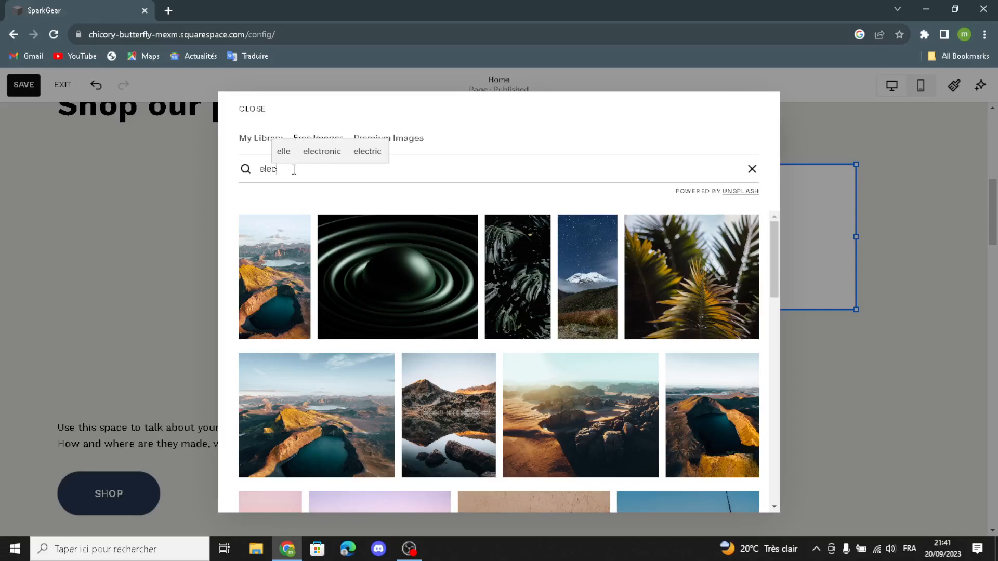
type("tronics ")
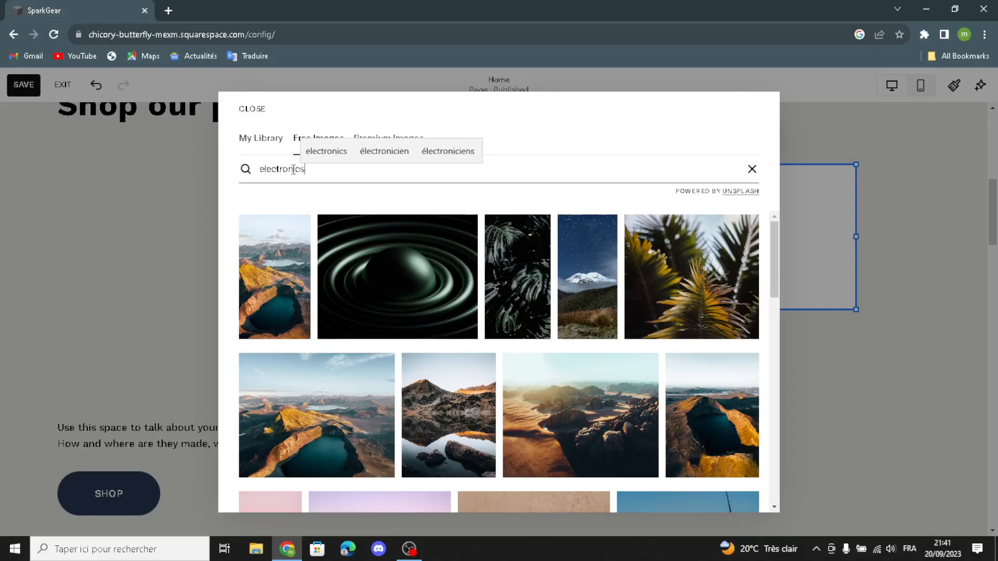
type("acce")
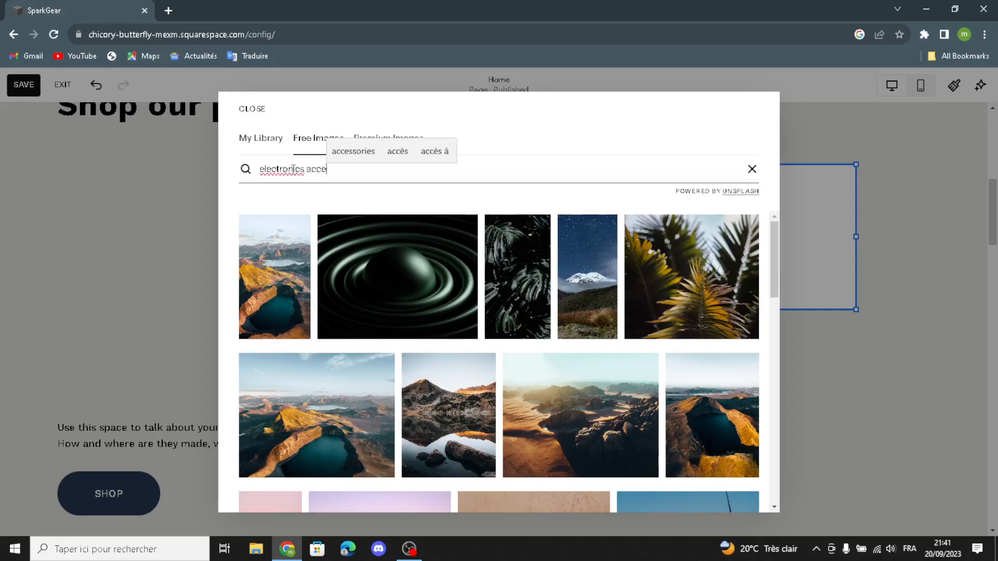
type("ssories")
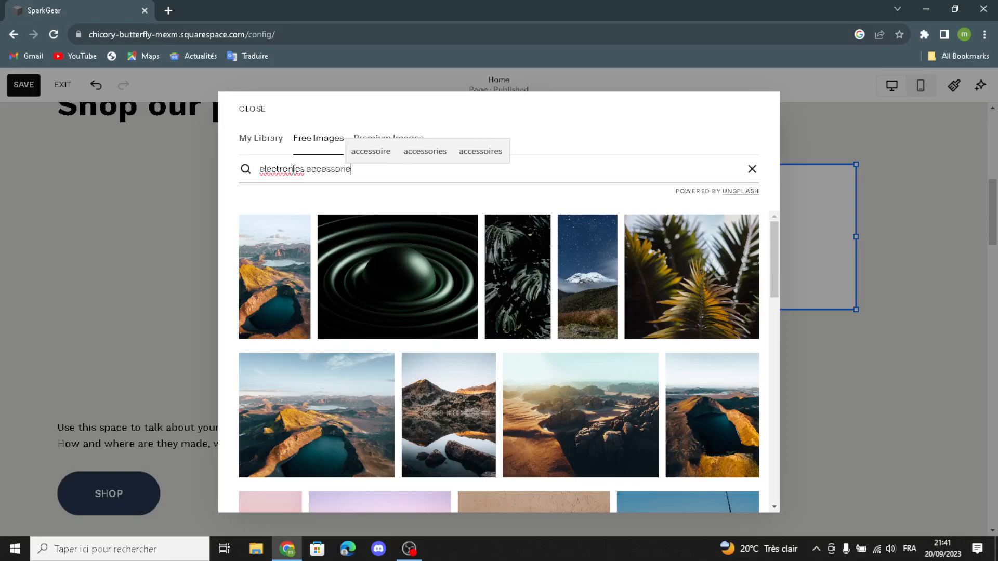
key("Return")
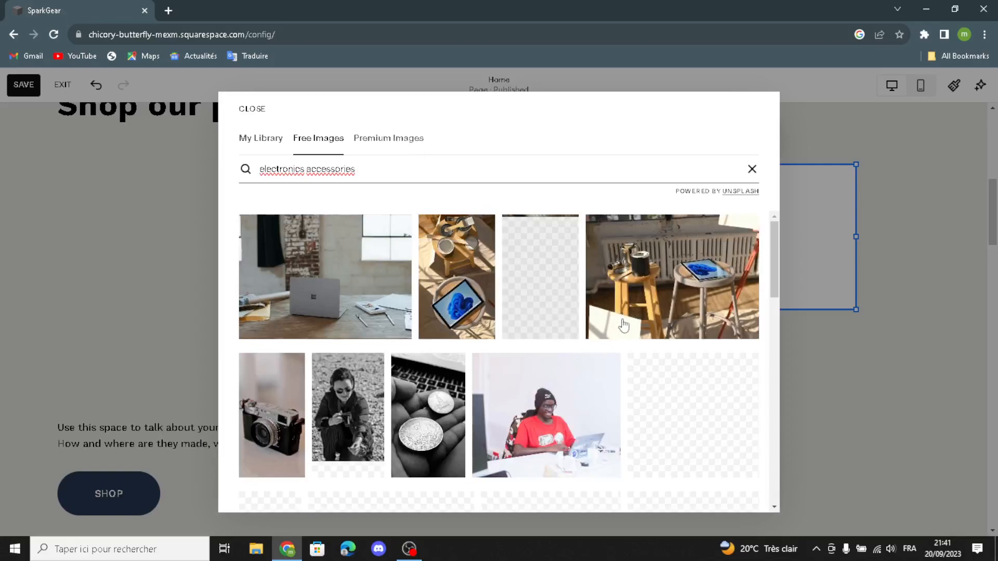
left_click(671, 300)
left_click(633, 349)
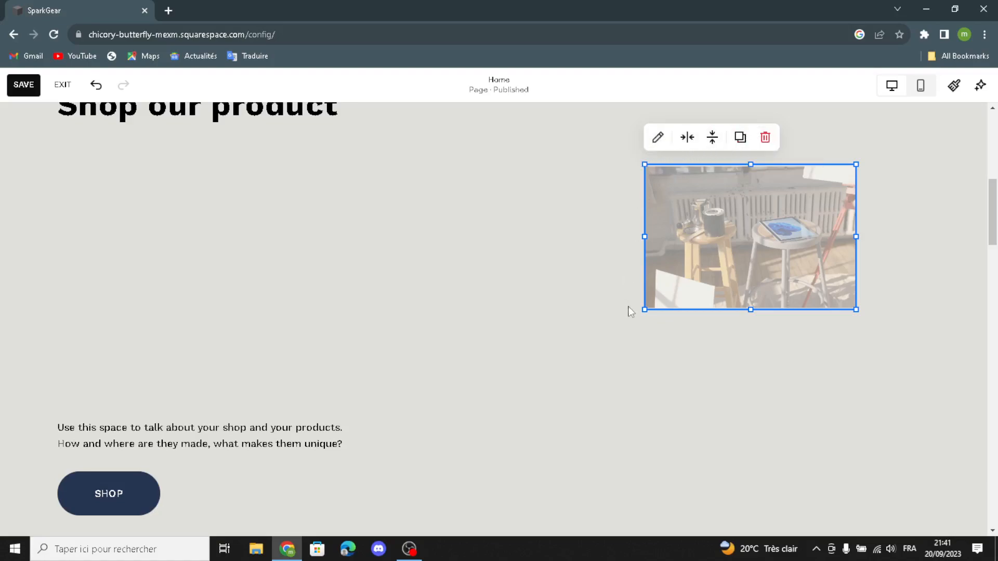
Step: Enlarge the stock photo block so it covers roughly the right half of the "Shop our product" section
left_click_drag(639, 313, 461, 406)
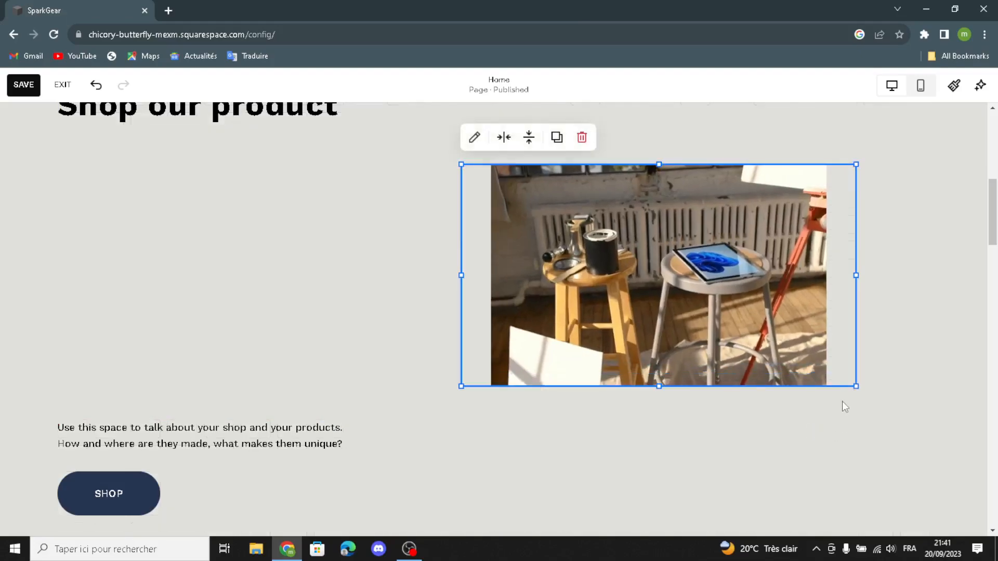
left_click_drag(856, 386, 994, 514)
left_click_drag(783, 353, 755, 349)
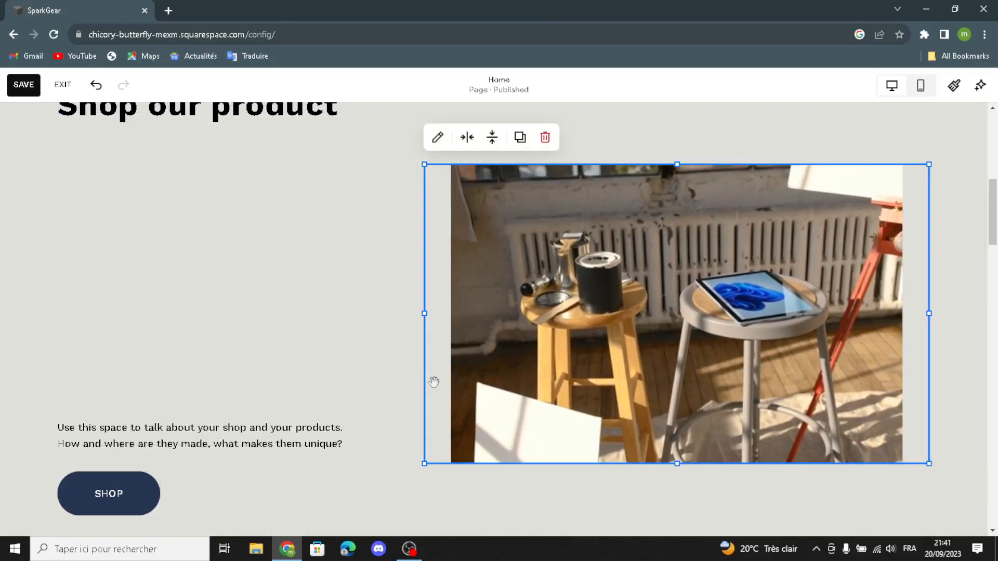
Step: Open the shop description text for editing and look over its heading and paragraph style choices
left_click(177, 444)
left_click(71, 400)
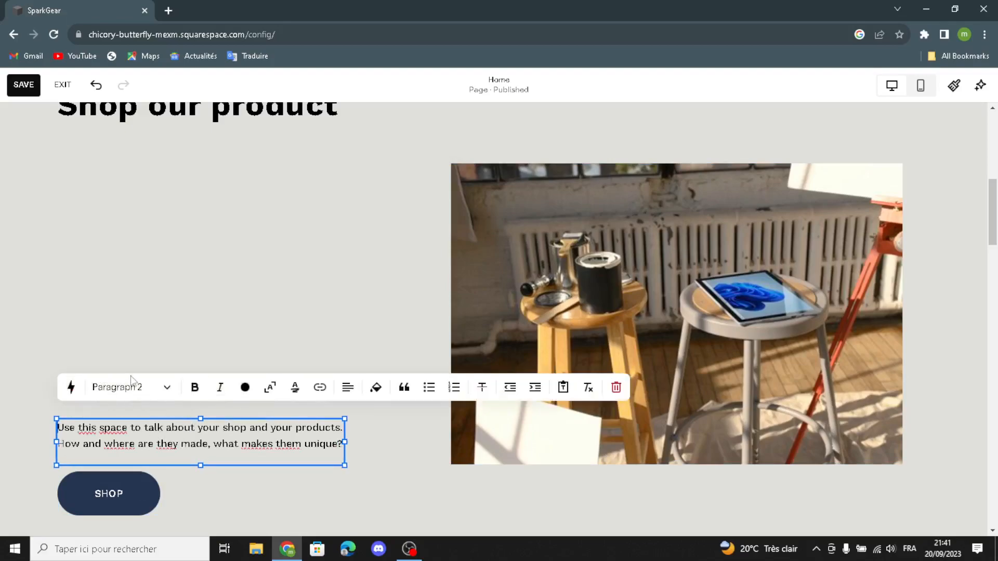
left_click(126, 392)
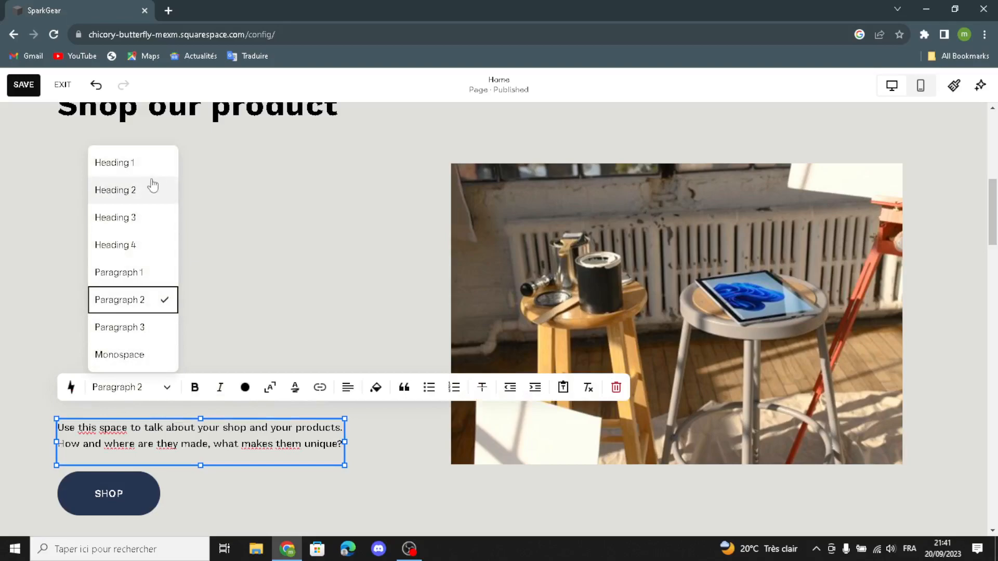
left_click(271, 323)
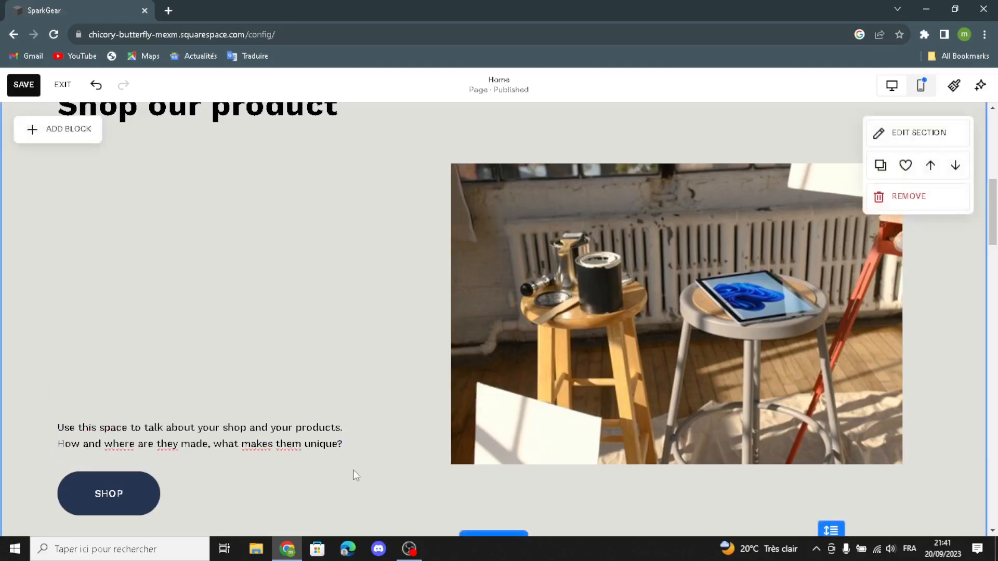
Step: Check the Services section further down the homepage and save the page changes
scroll(307, 468, "down", 4)
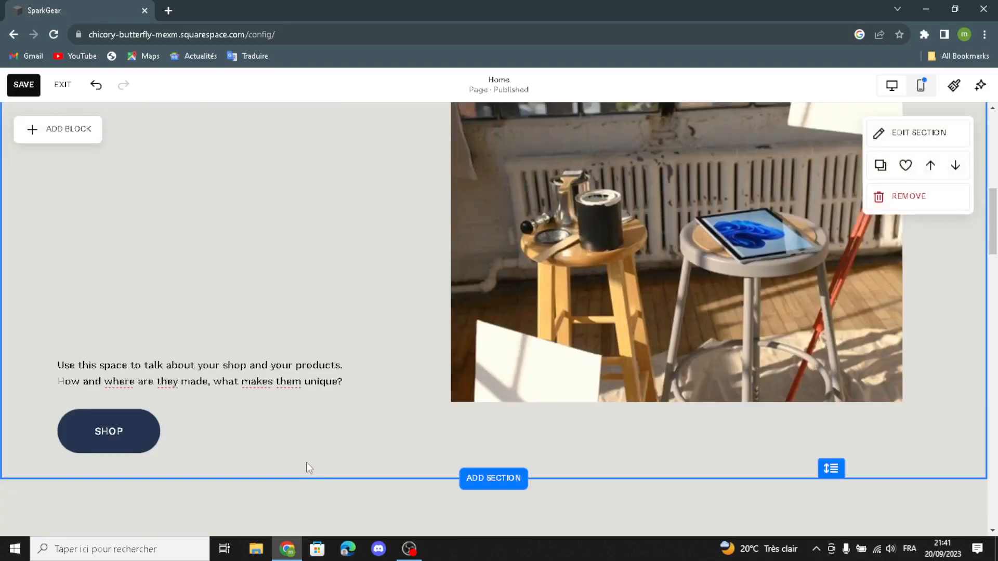
scroll(301, 445, "up", 1)
scroll(302, 445, "down", 3)
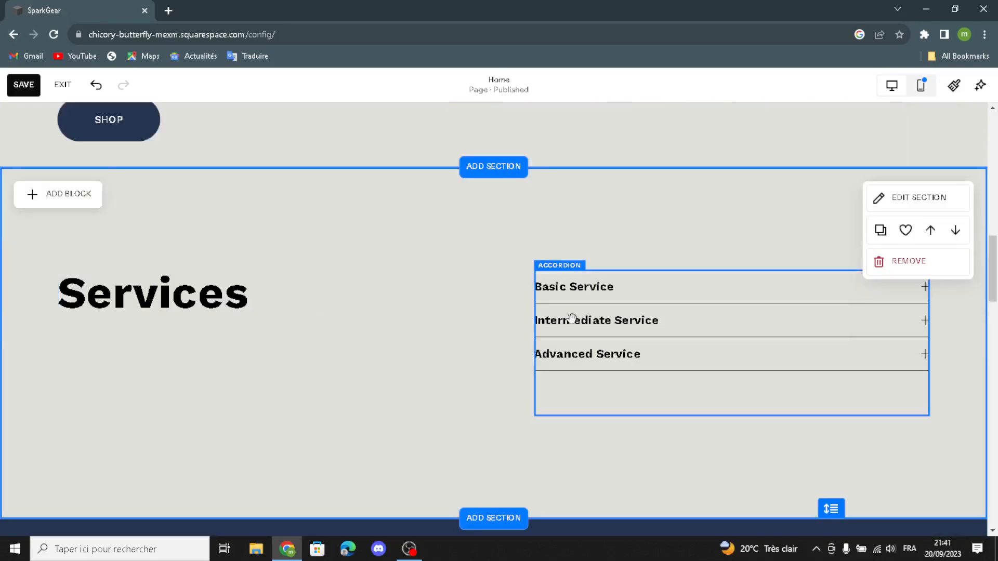
scroll(515, 275, "up", 3)
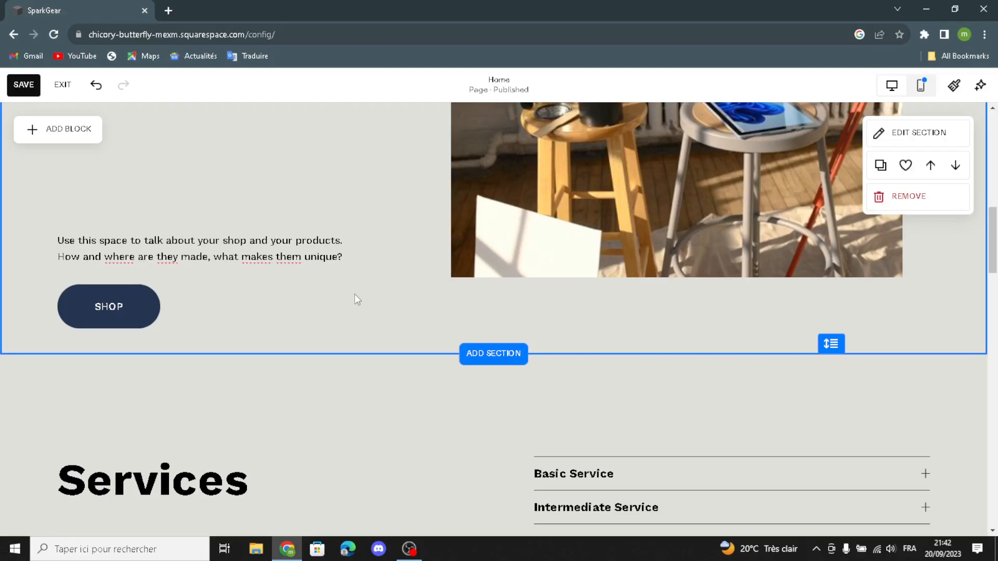
left_click(23, 84)
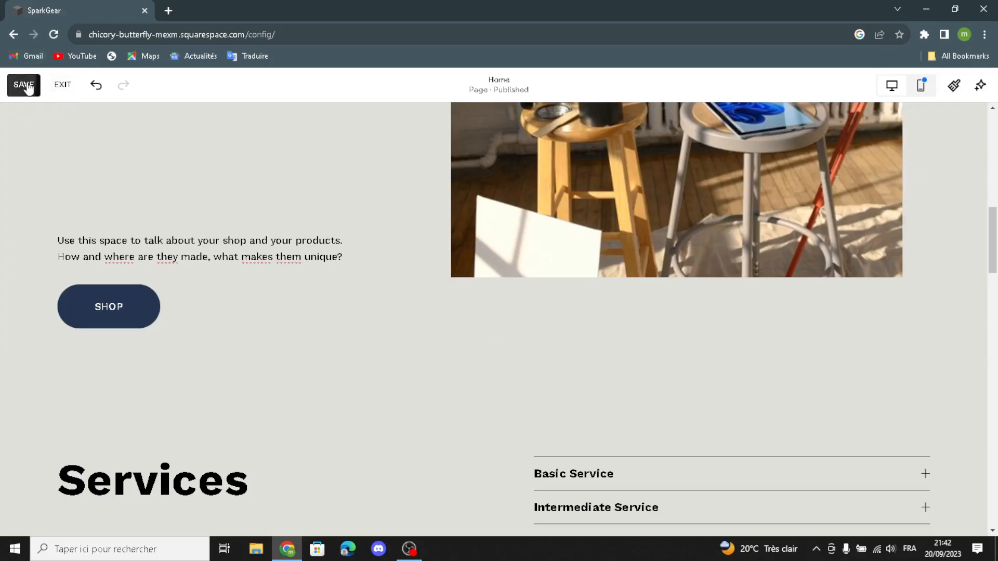